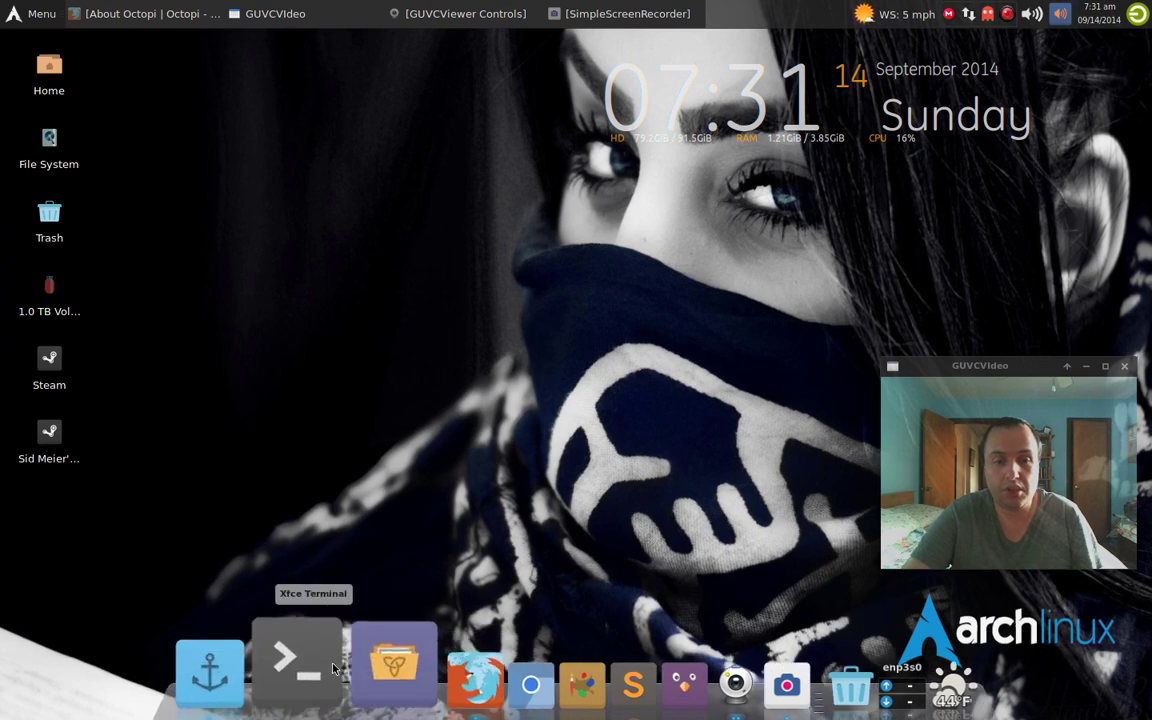
- Open a terminal, write 'sudo pacman -Syu', then erase it without running it
left_click(333, 668)
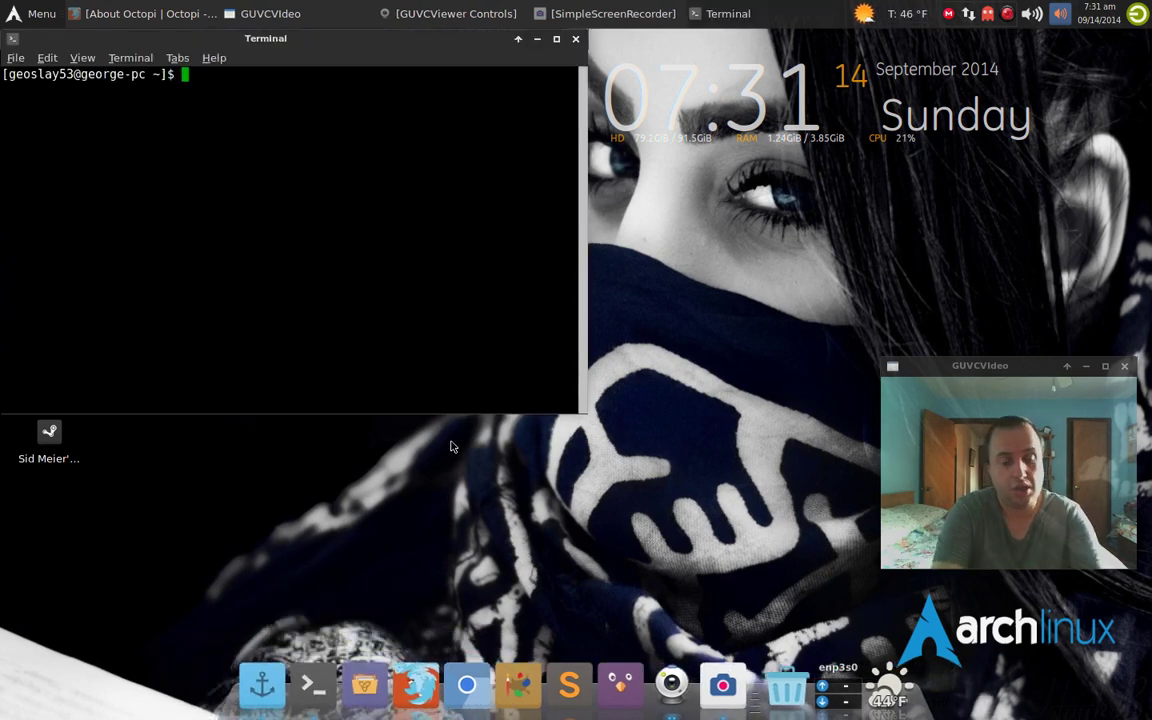
type("sudo ")
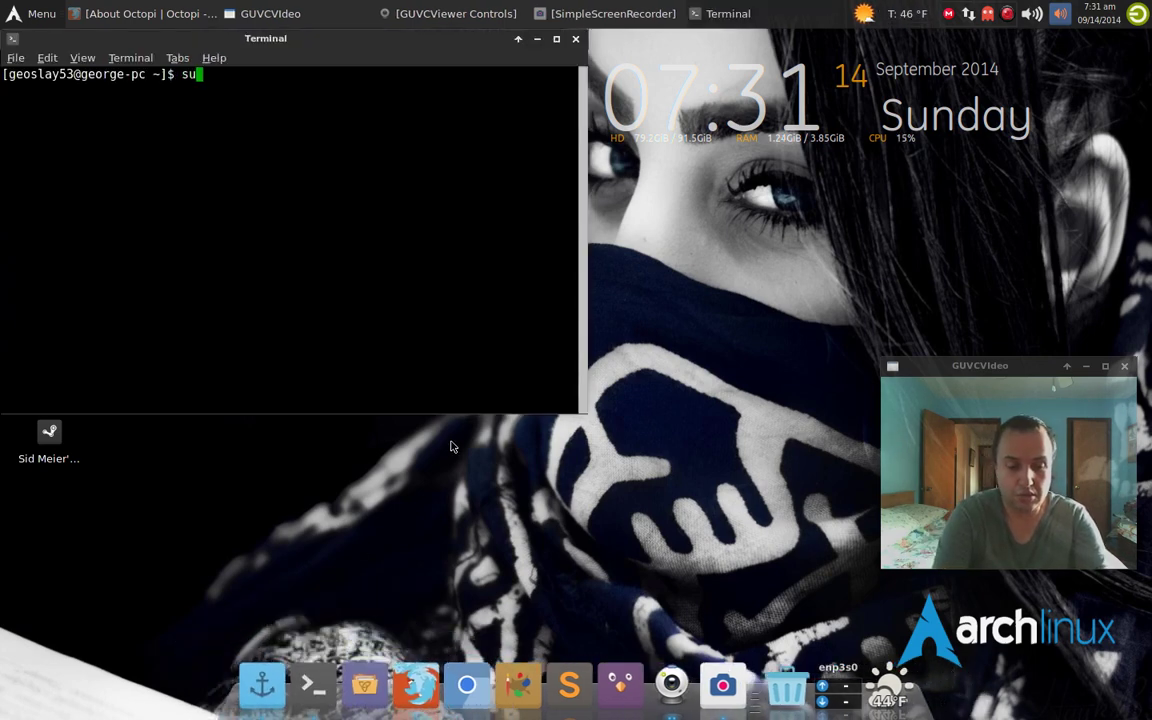
type("pa")
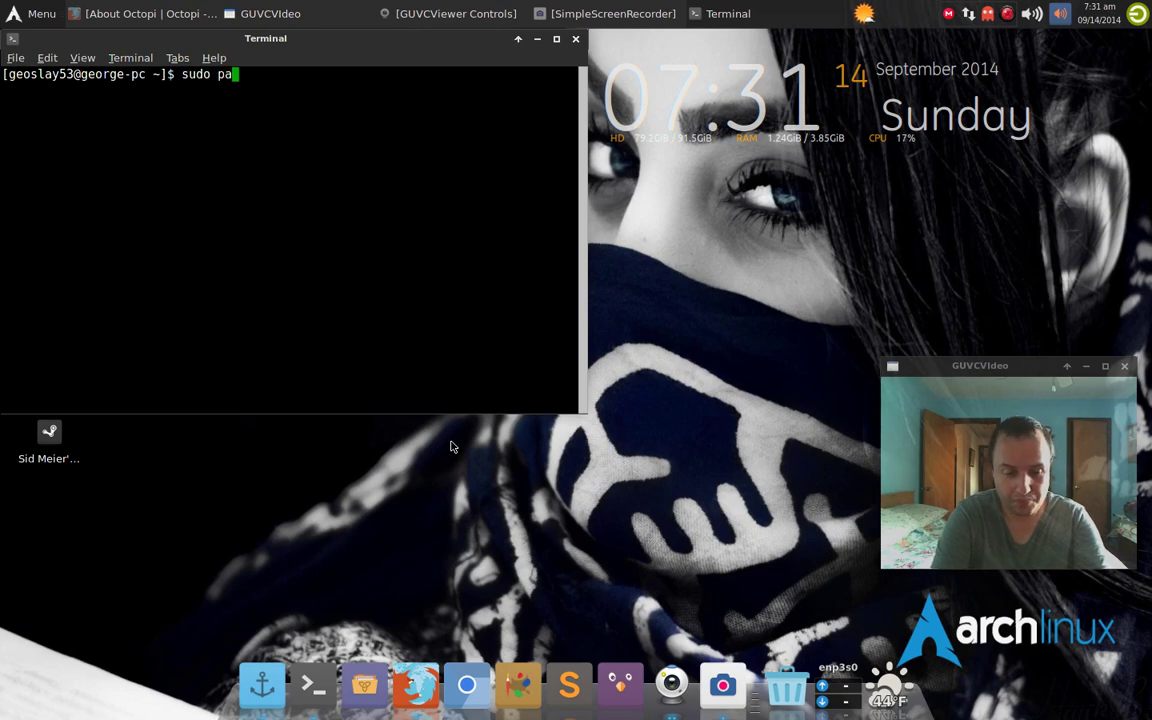
type("cman -S")
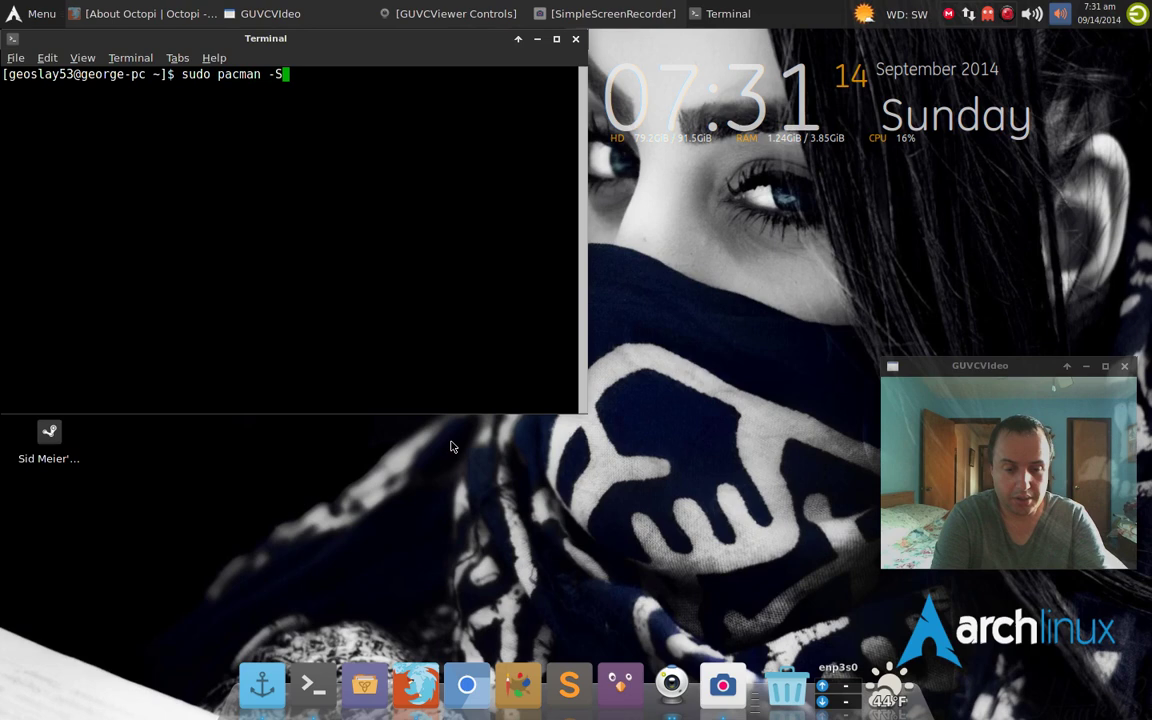
type("y")
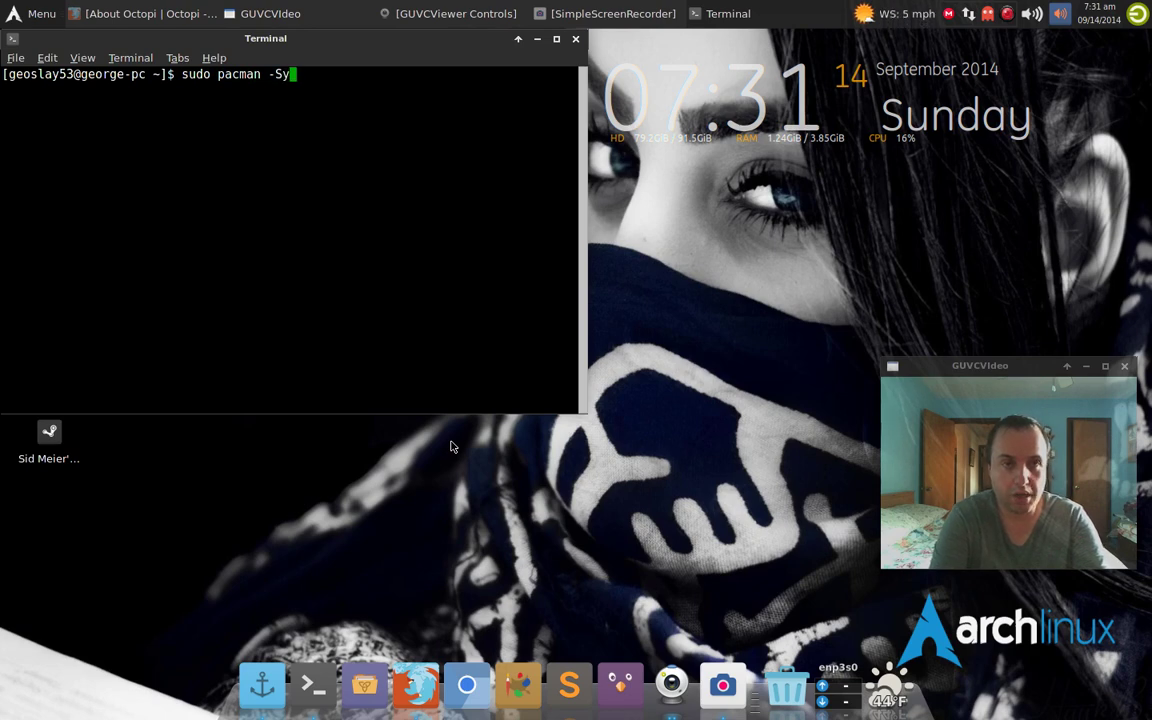
type("u")
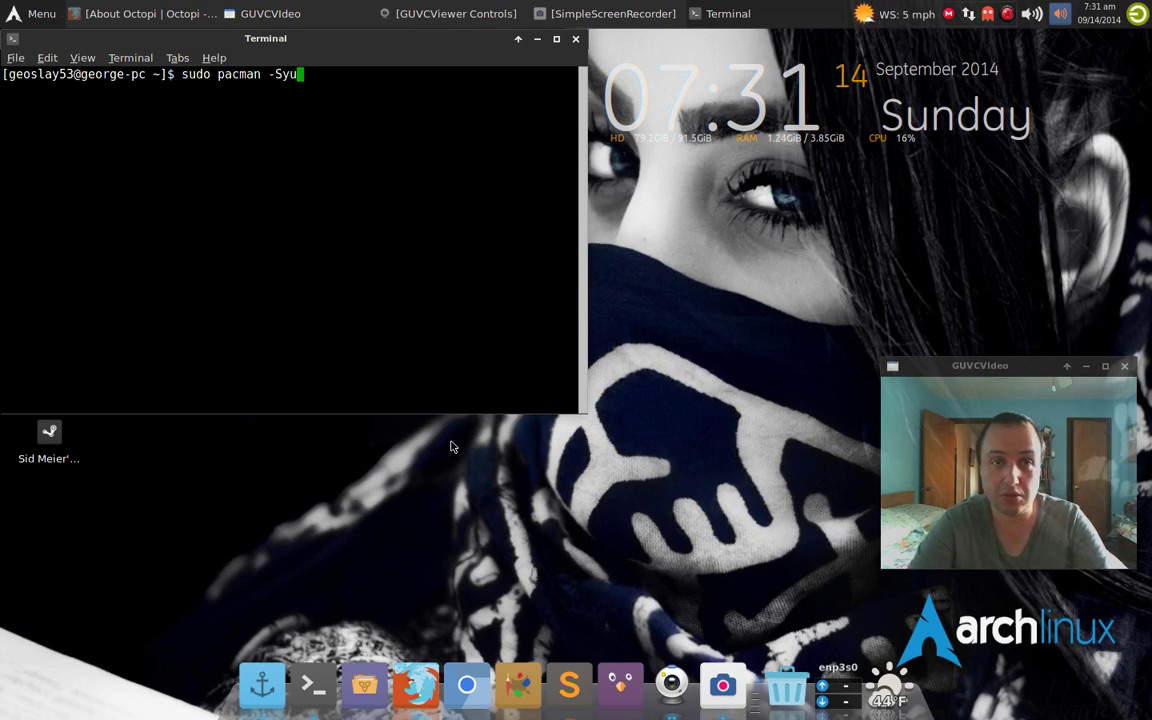
key("BackSpace")
key("BackSpace")
key("BackSpace")
key("BackSpace")
key("BackSpace")
key("BackSpace")
key("BackSpace")
key("BackSpace")
key("BackSpace")
key("BackSpace")
key("BackSpace")
key("BackSpace")
key("BackSpace")
key("BackSpace")
key("BackSpace")
key("BackSpace")
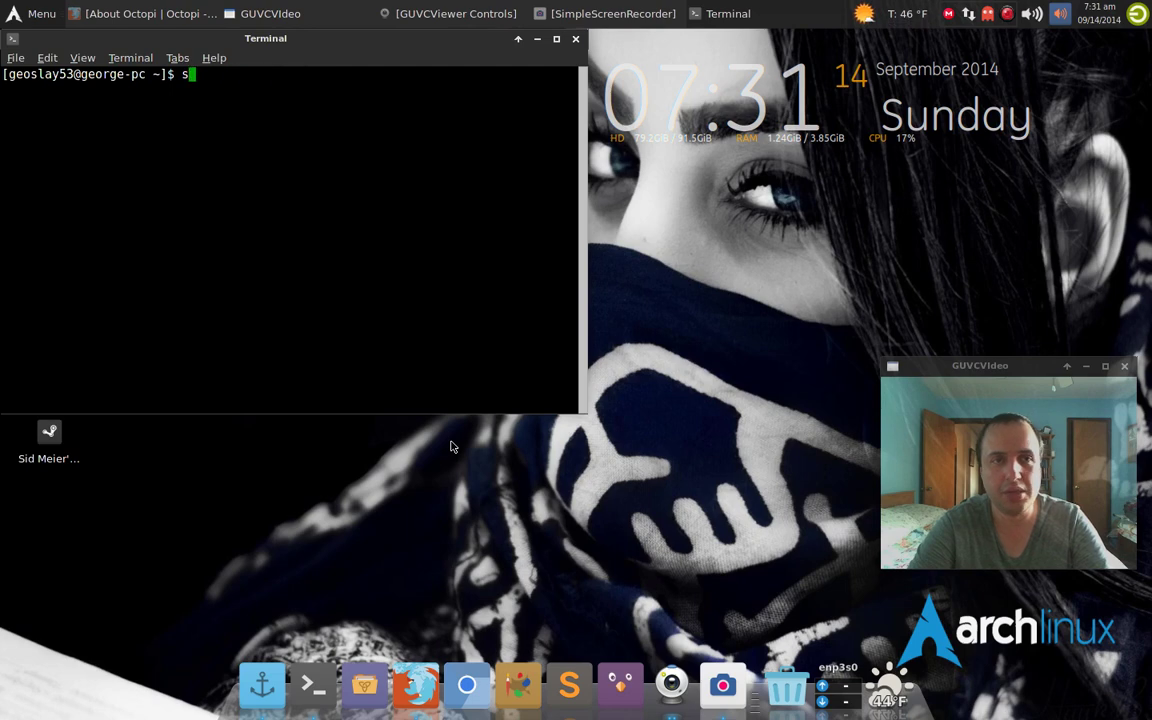
- Close the terminal, bring up the About Octopi web page, then minimize Firefox
left_click(575, 38)
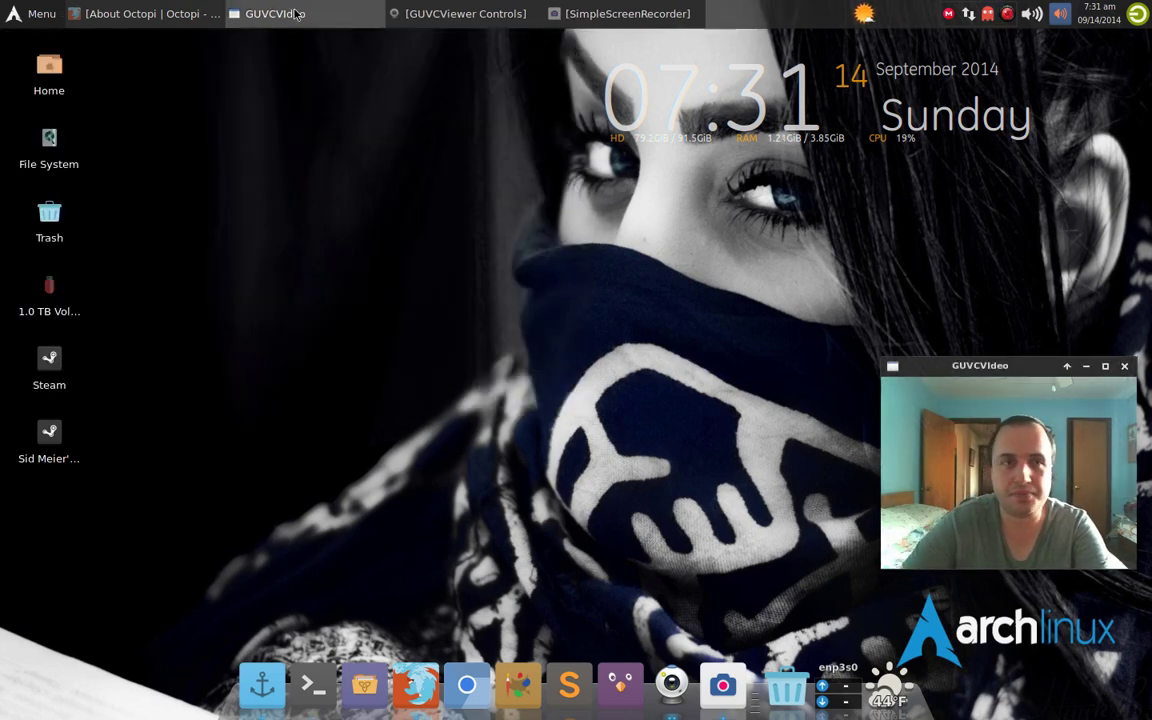
left_click(150, 13)
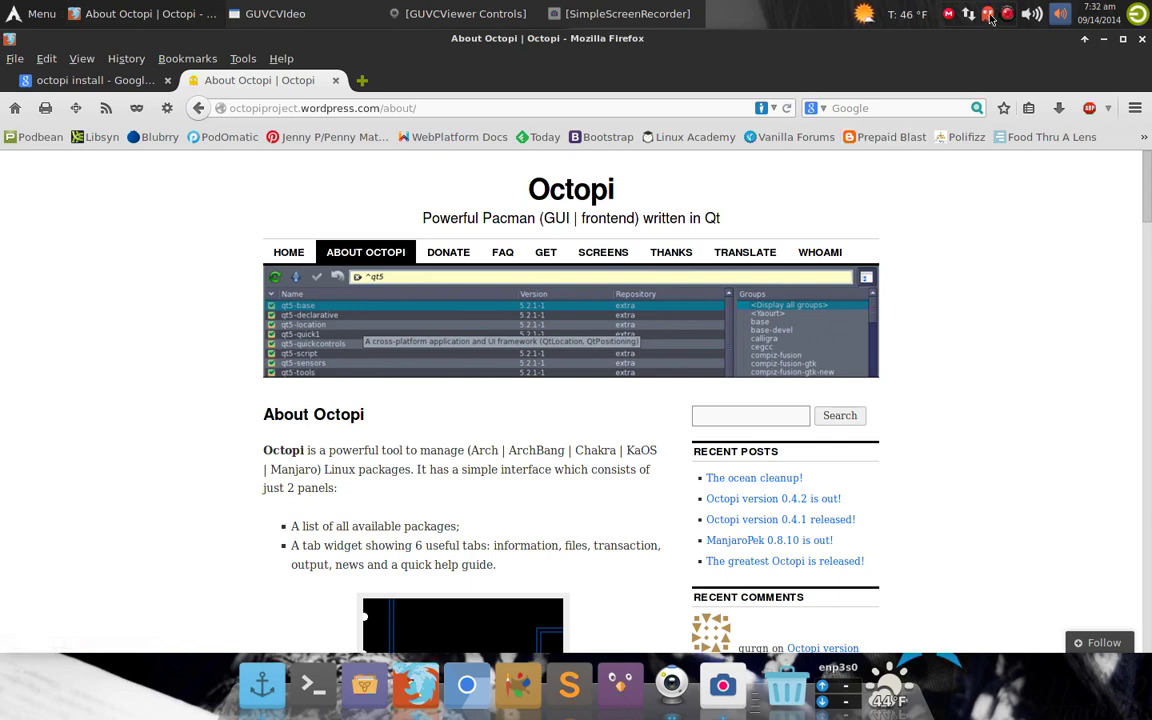
mouse_move(987, 20)
left_click(1103, 38)
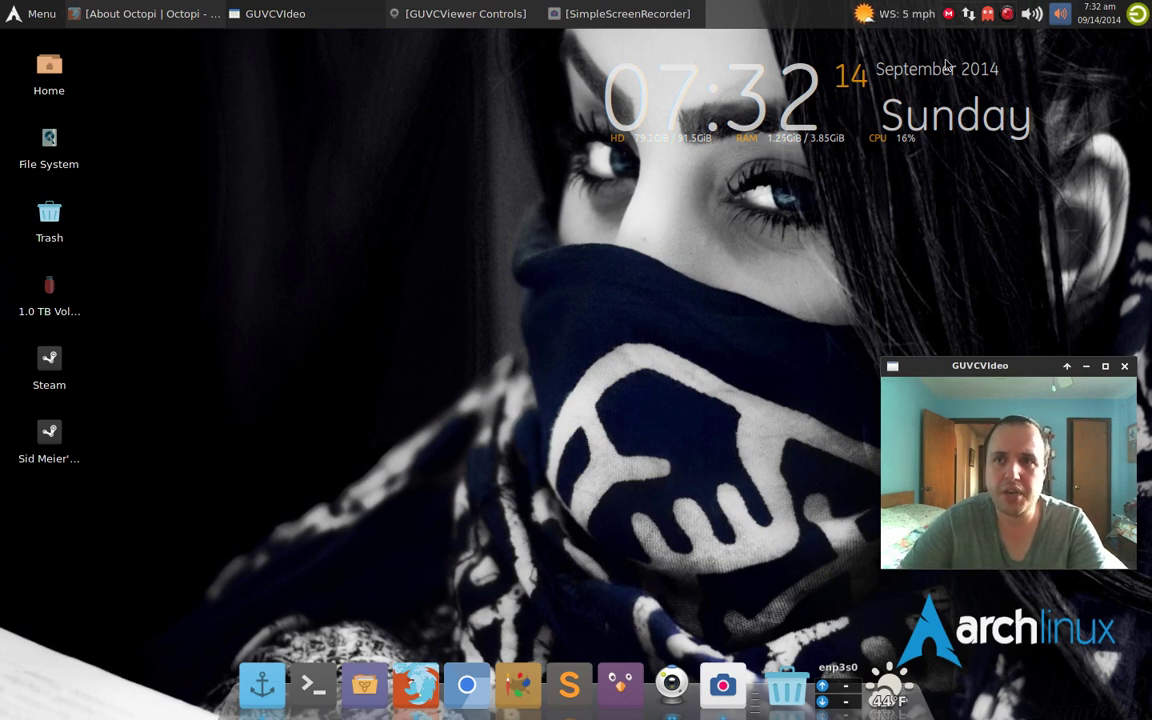
- Start System upgrade from the Octopi tray icon and approve retrieving the 5 packages
right_click(986, 16)
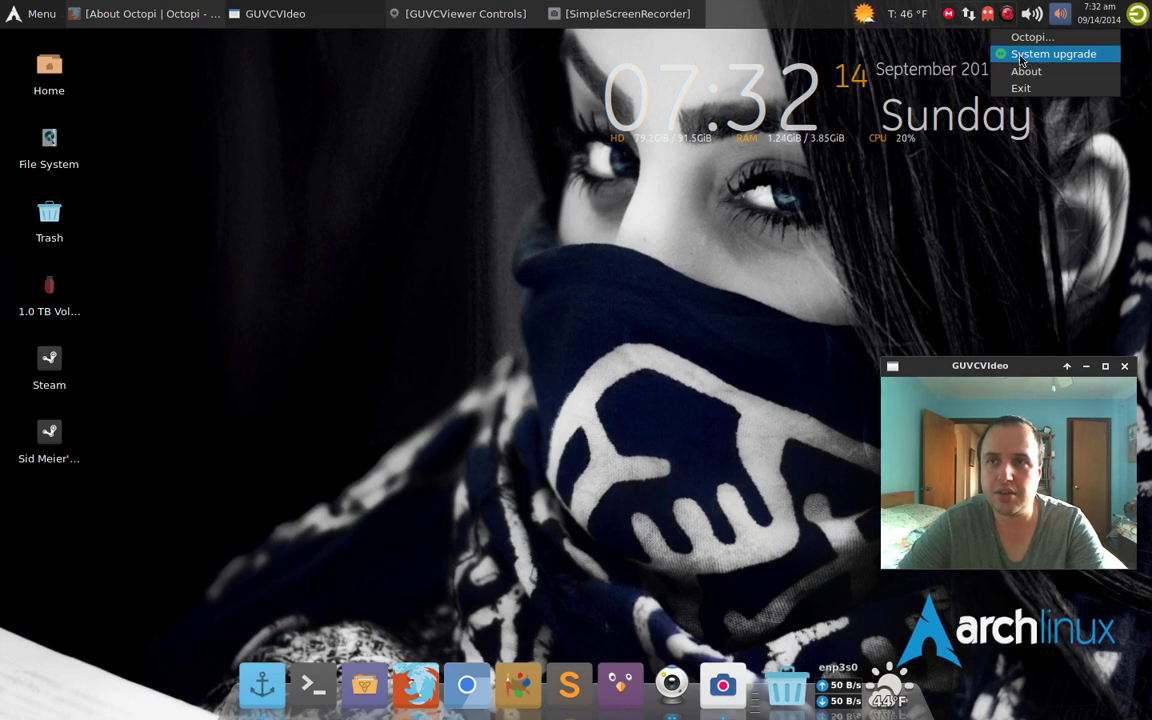
left_click(1049, 63)
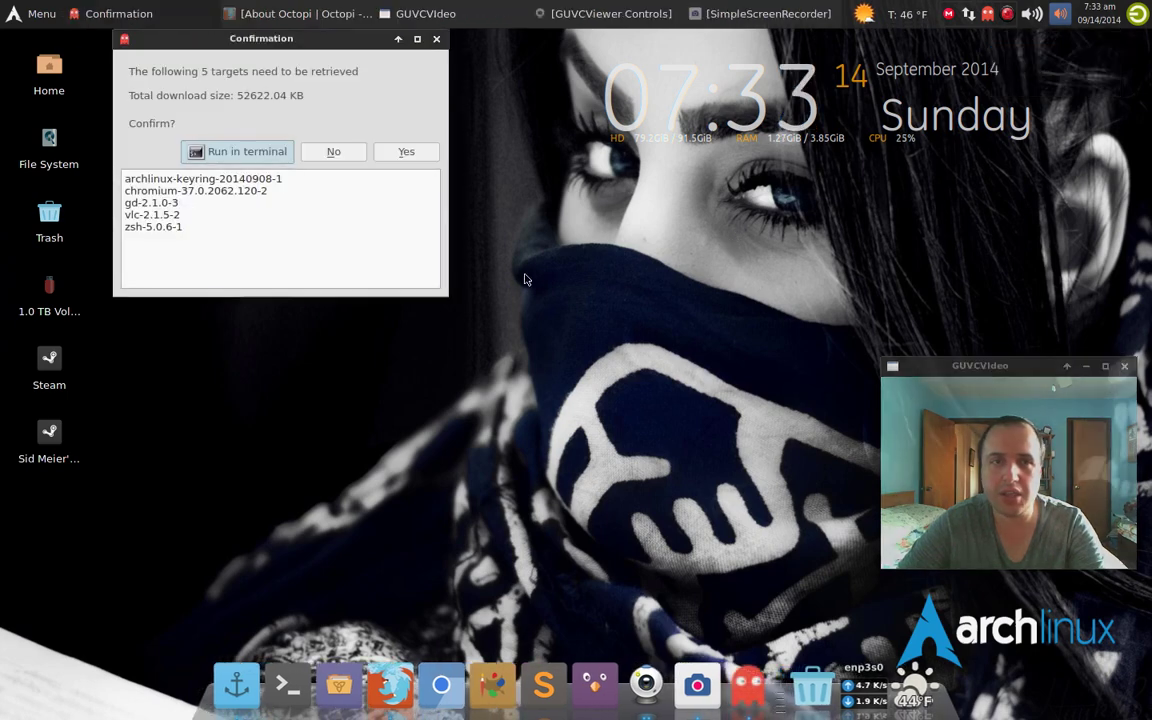
left_click_drag(265, 42, 386, 152)
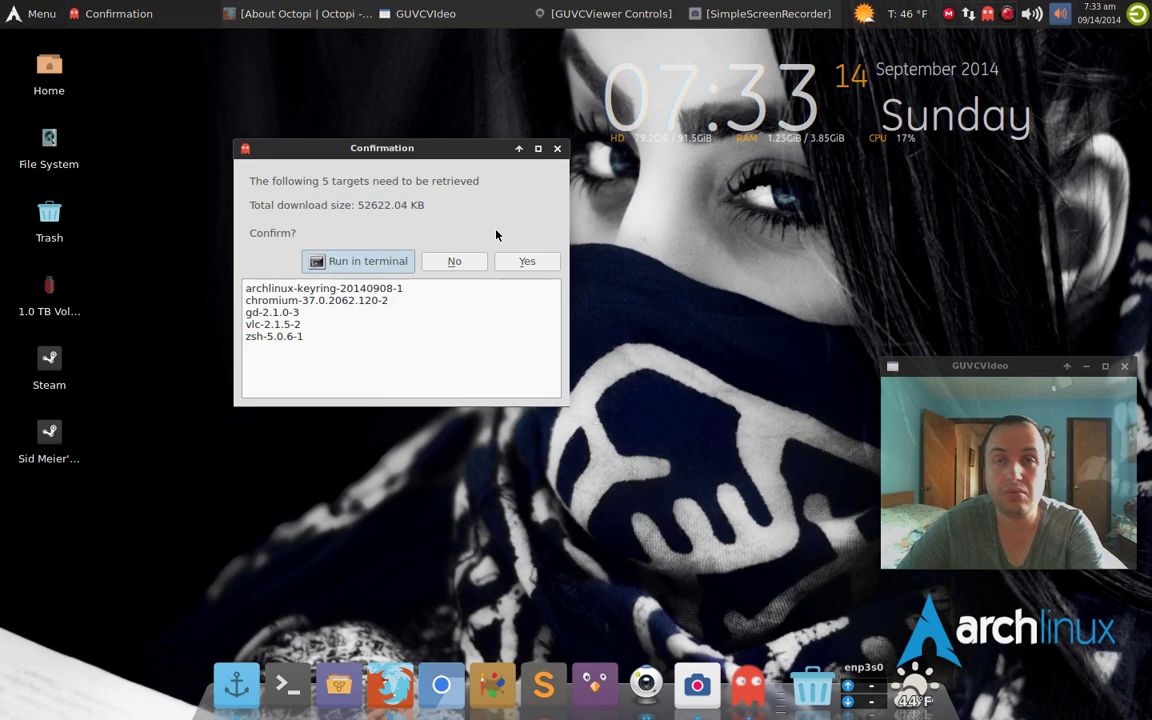
left_click(522, 263)
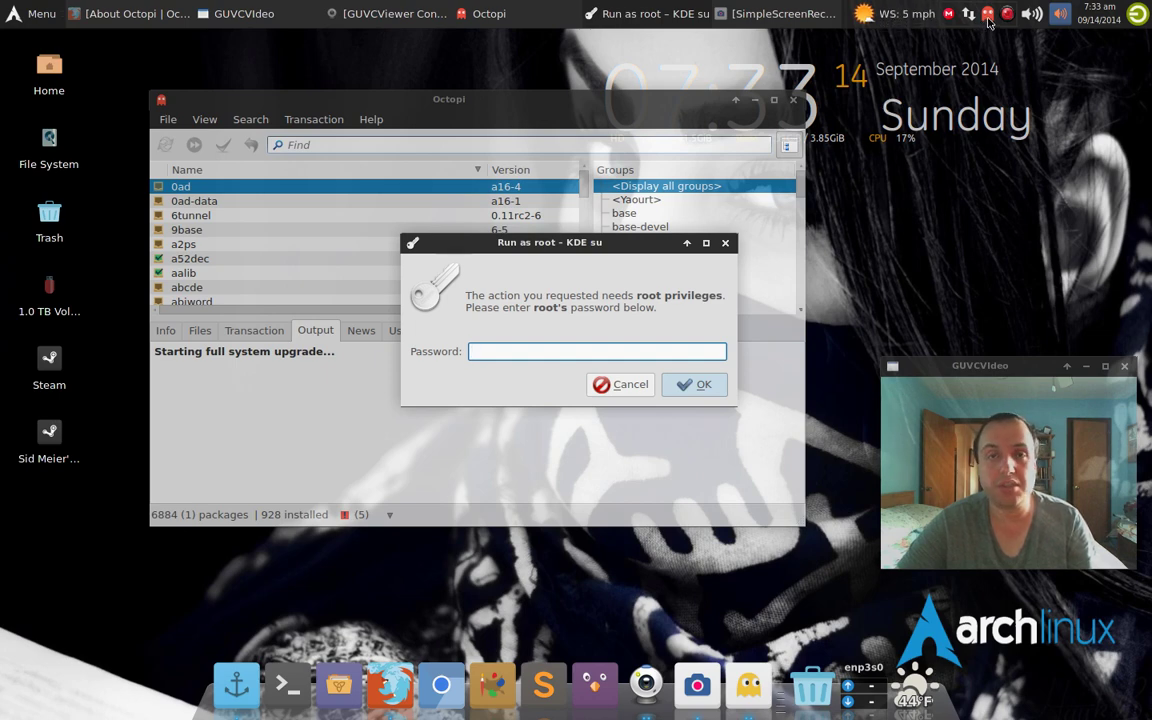
- Enter the root password in the KDE su dialog to authorize the upgrade
mouse_move(988, 21)
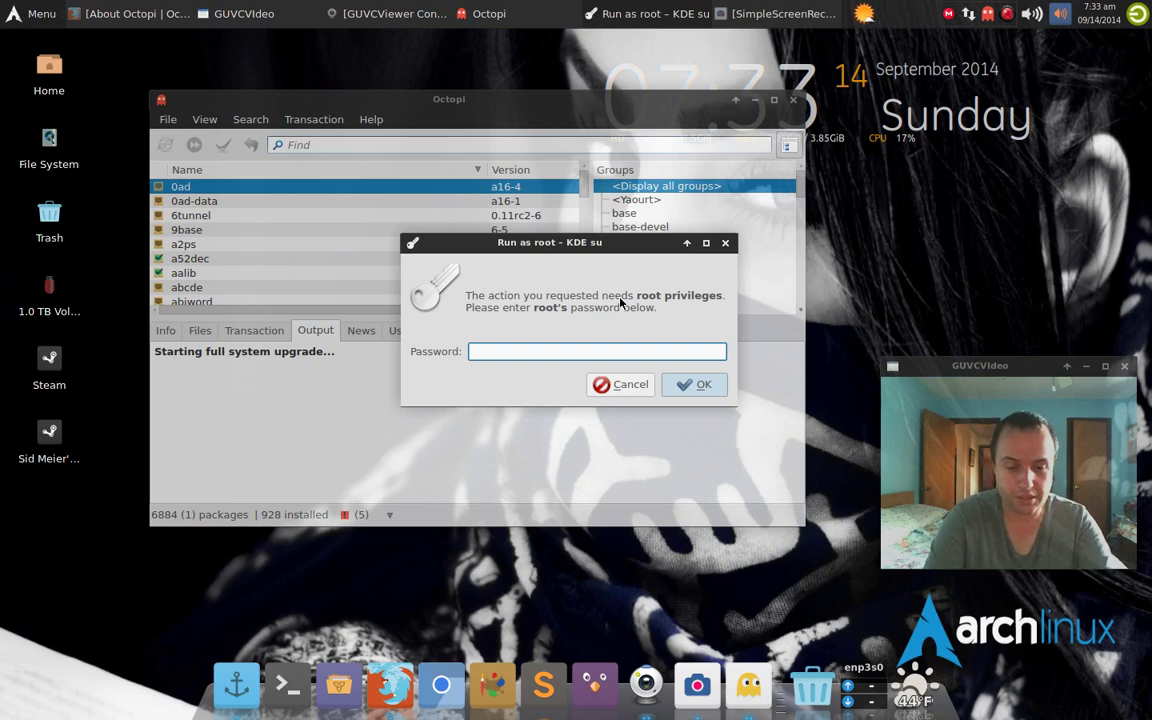
type("*******")
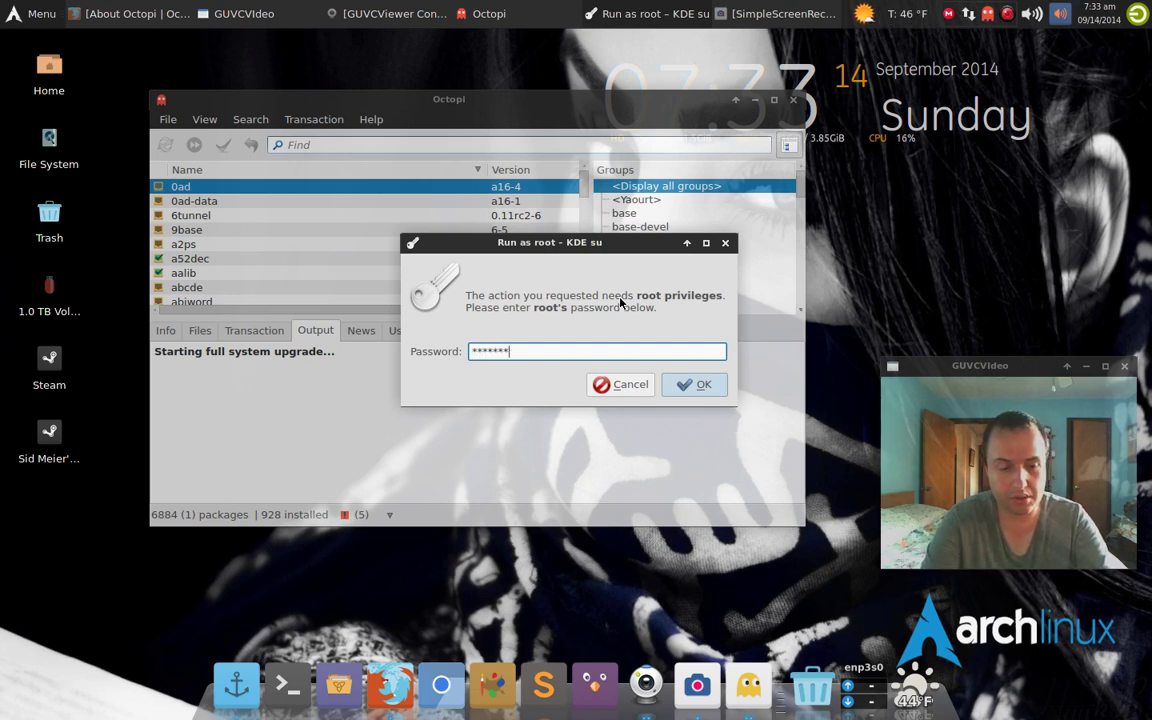
key("Return")
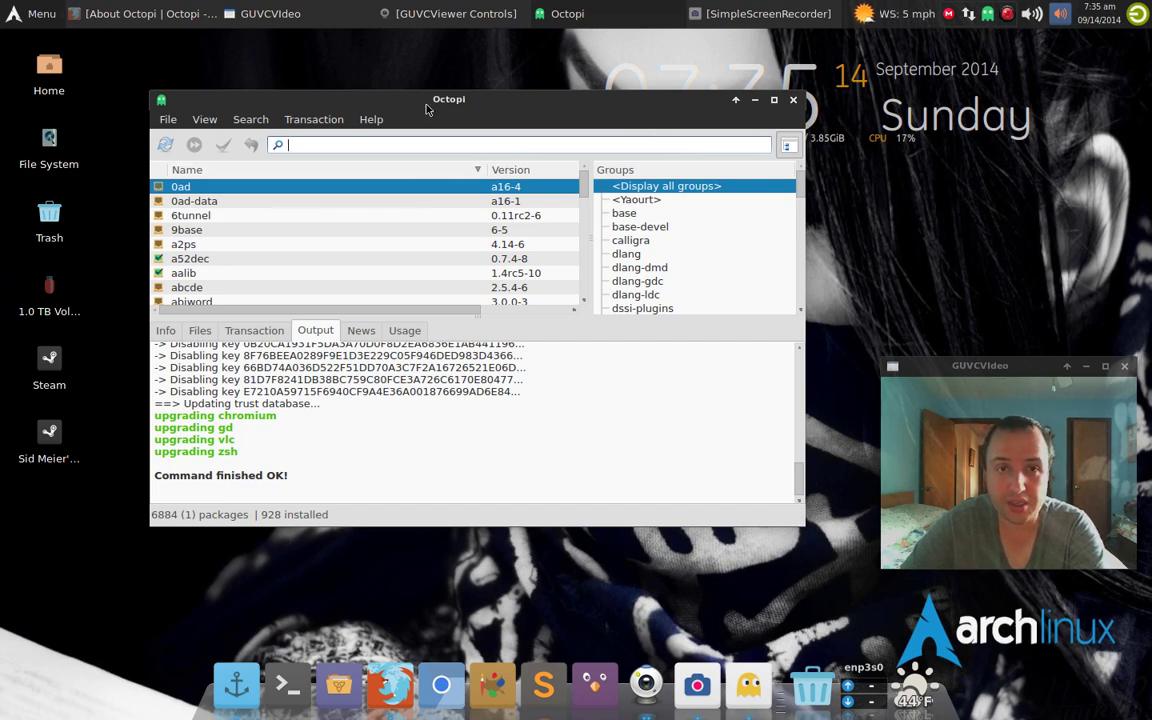
- Search Octopi for 'gedit' and show the gedit 3.12.2-1 details in the Info tab
left_click_drag(426, 101, 459, 114)
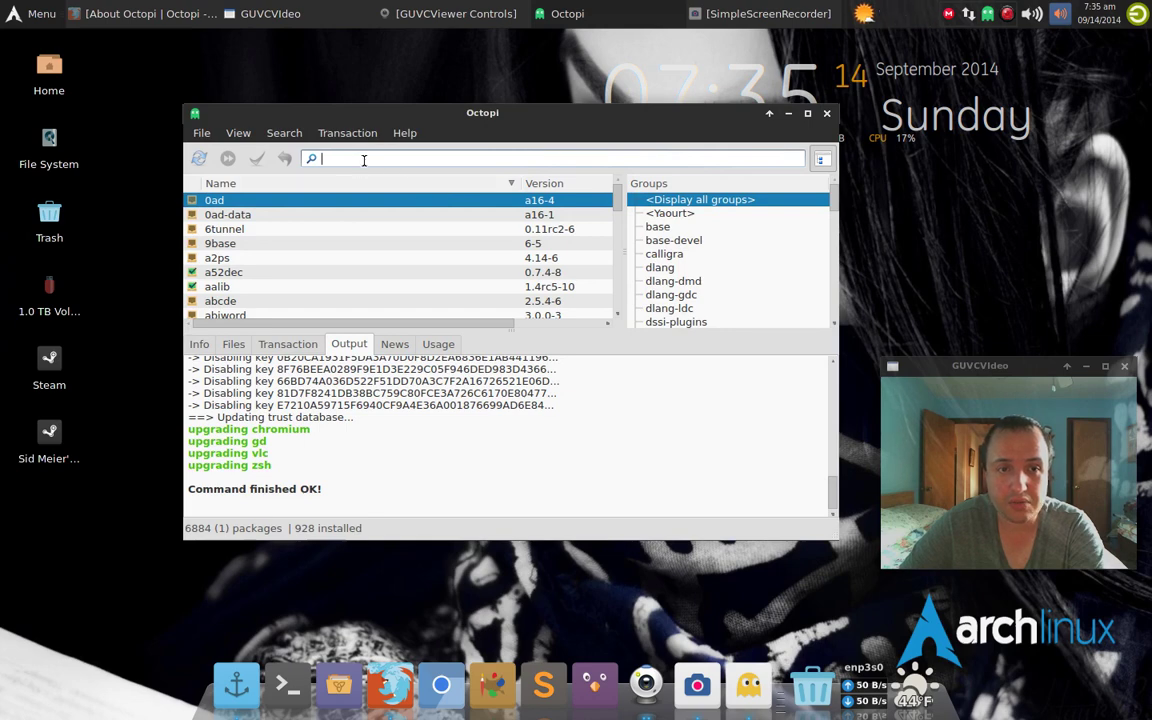
left_click(212, 345)
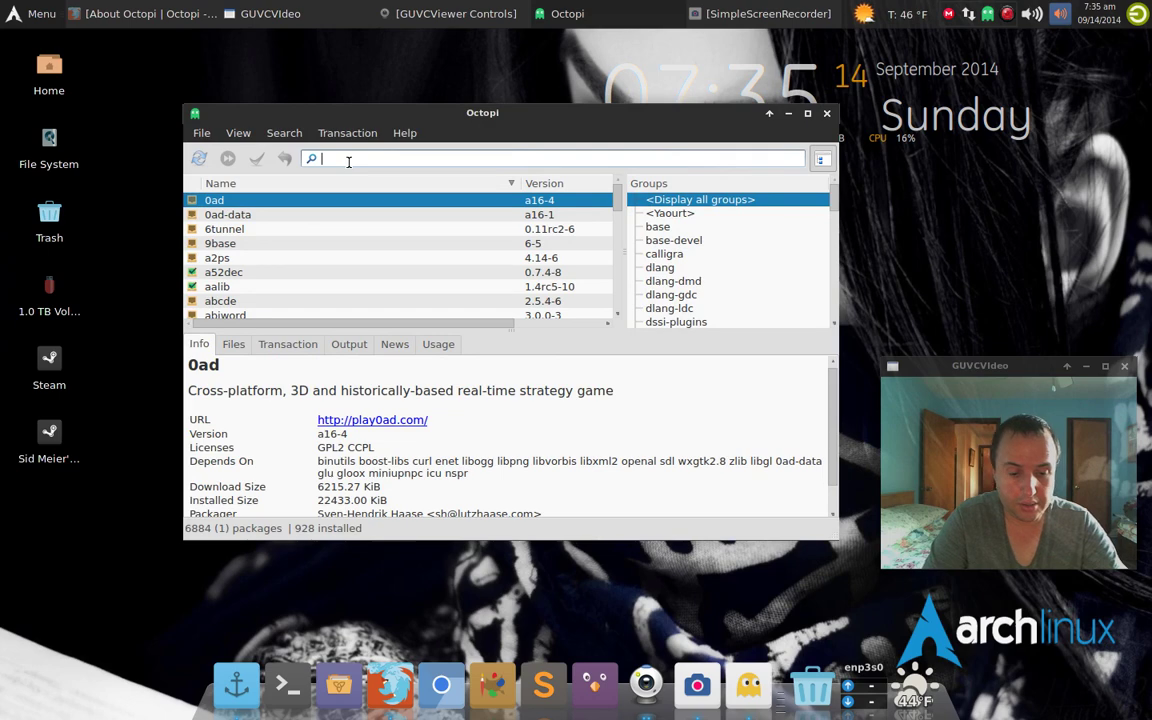
type("gedit")
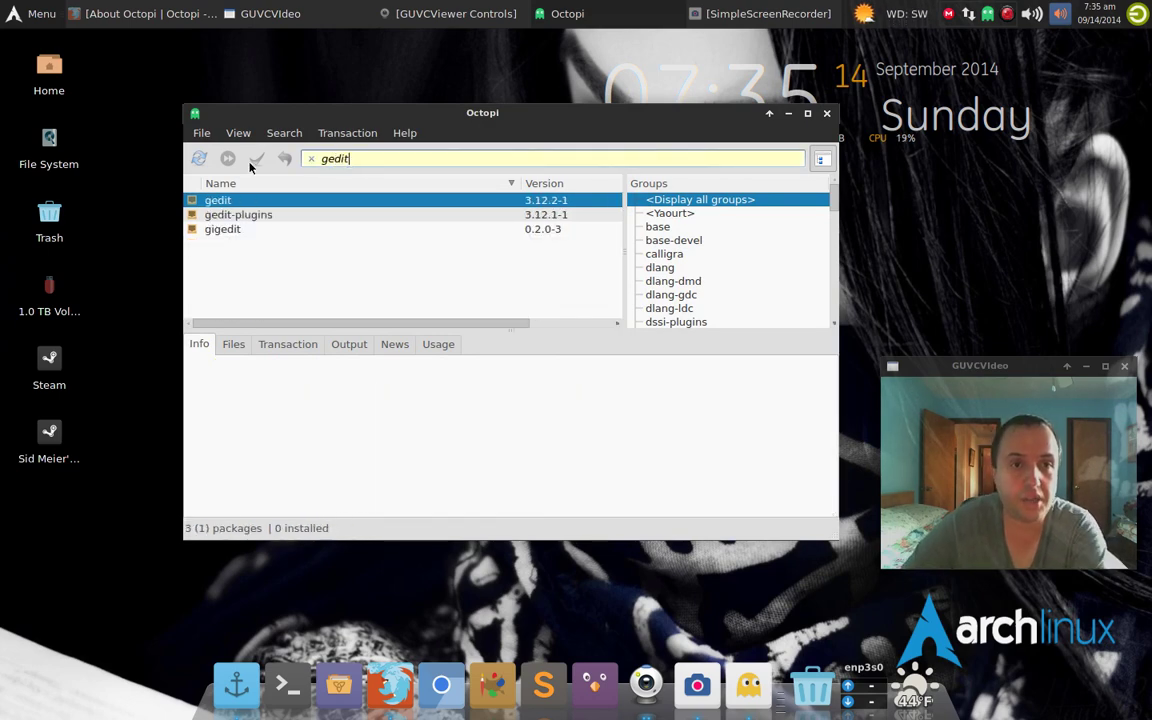
left_click(216, 200)
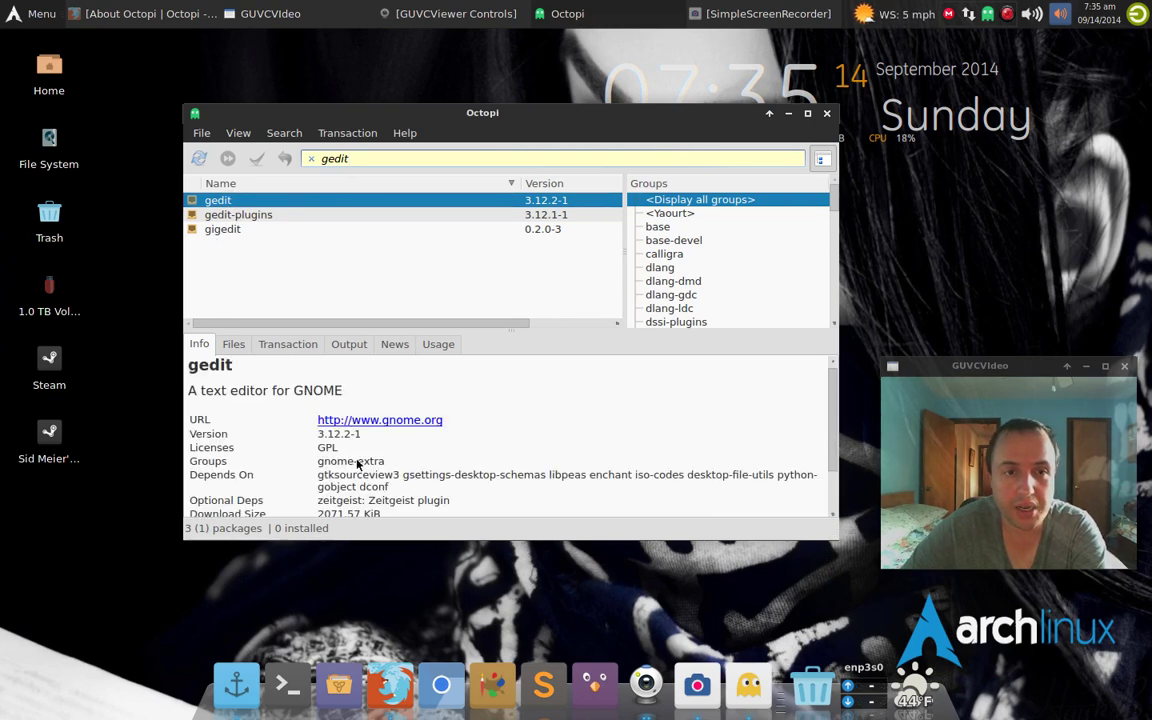
- Mark gedit for installation, keeping zeitgeist checked as its optional dependency
right_click(327, 204)
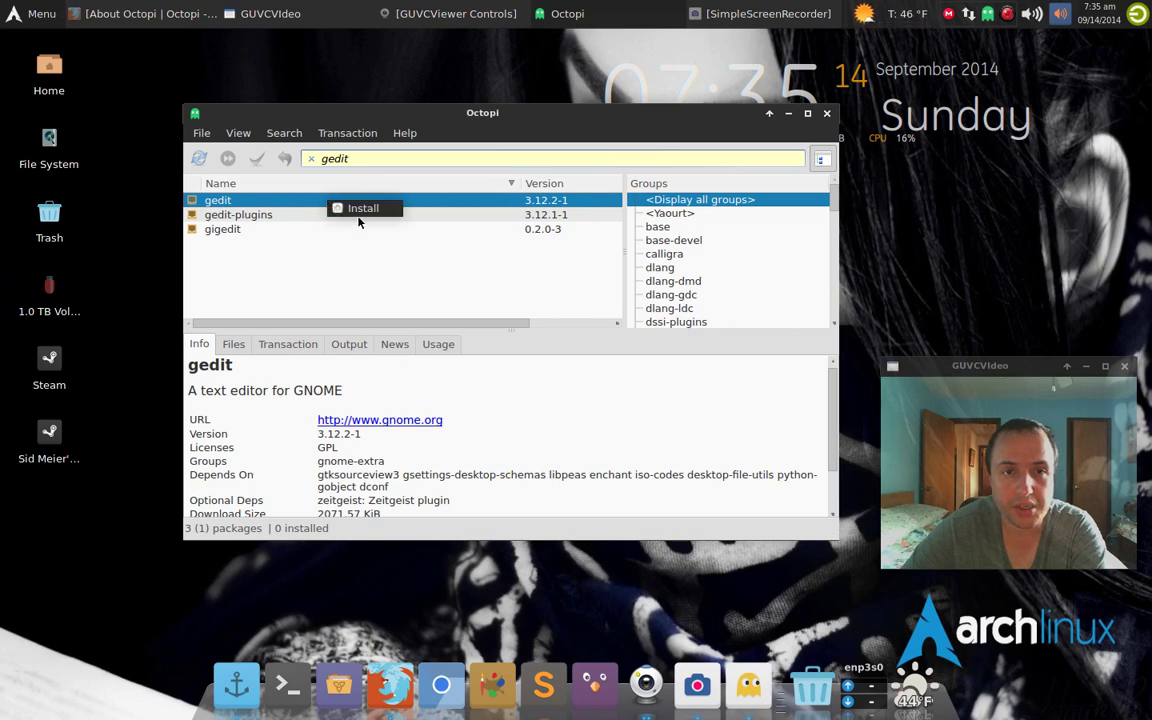
left_click(340, 208)
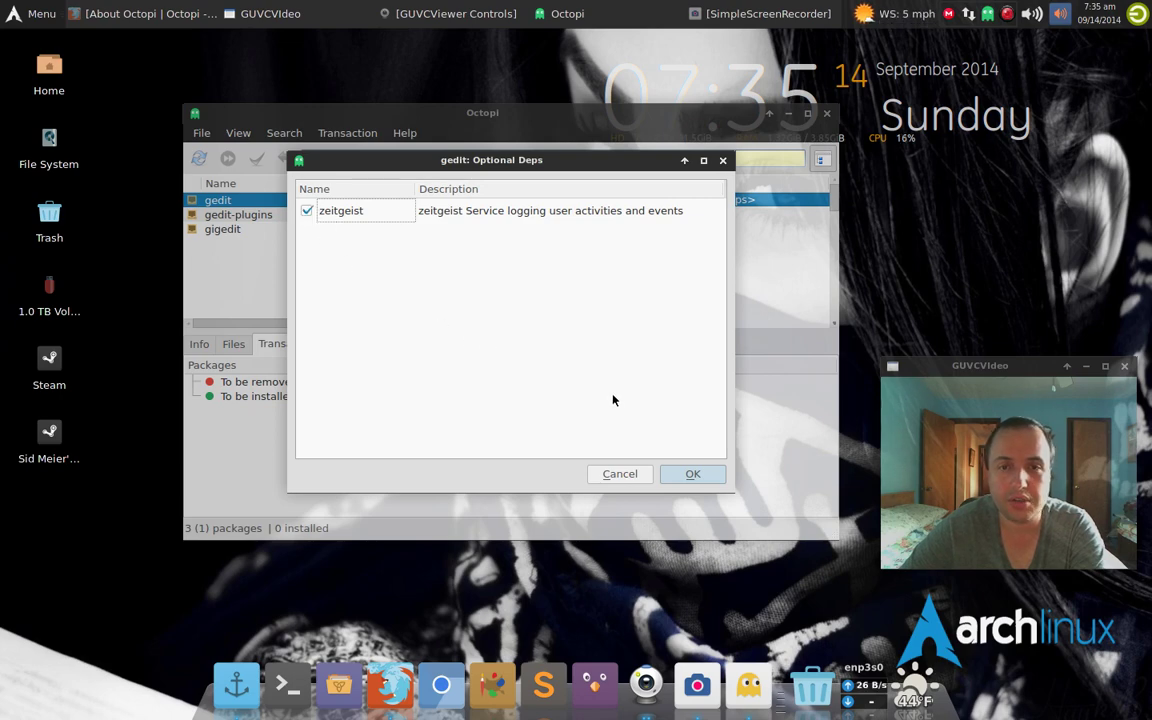
left_click(697, 474)
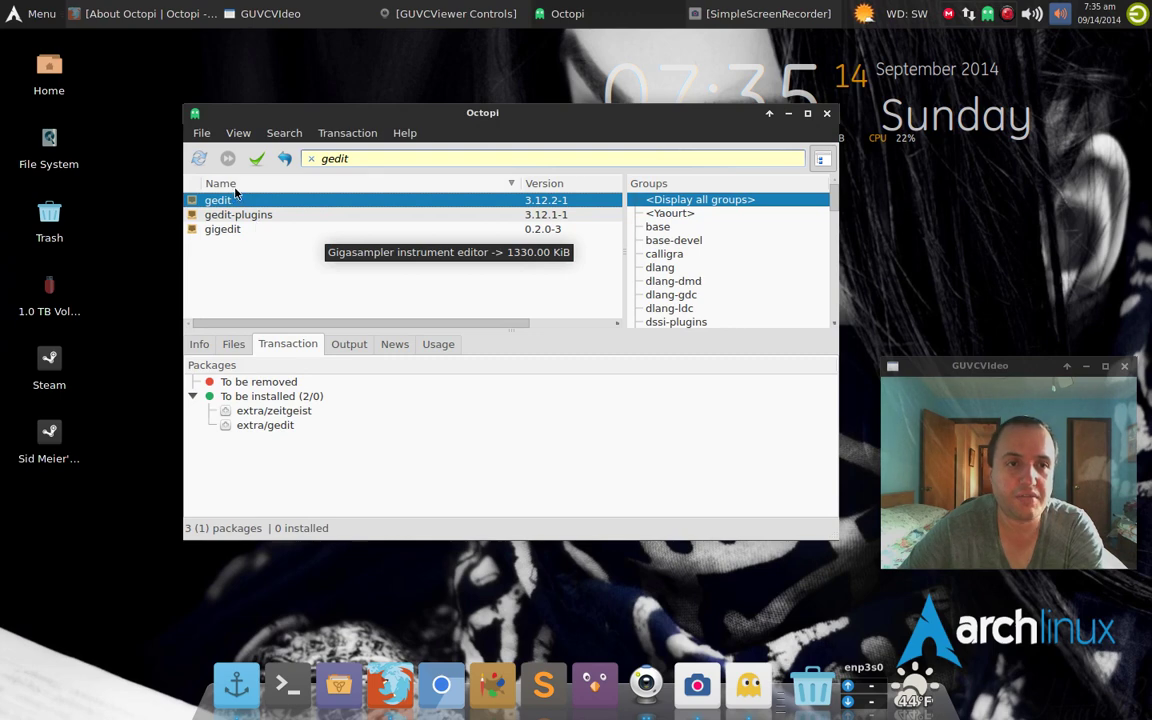
- Roll back the pending gedit and zeitgeist transaction and confirm
left_click(286, 159)
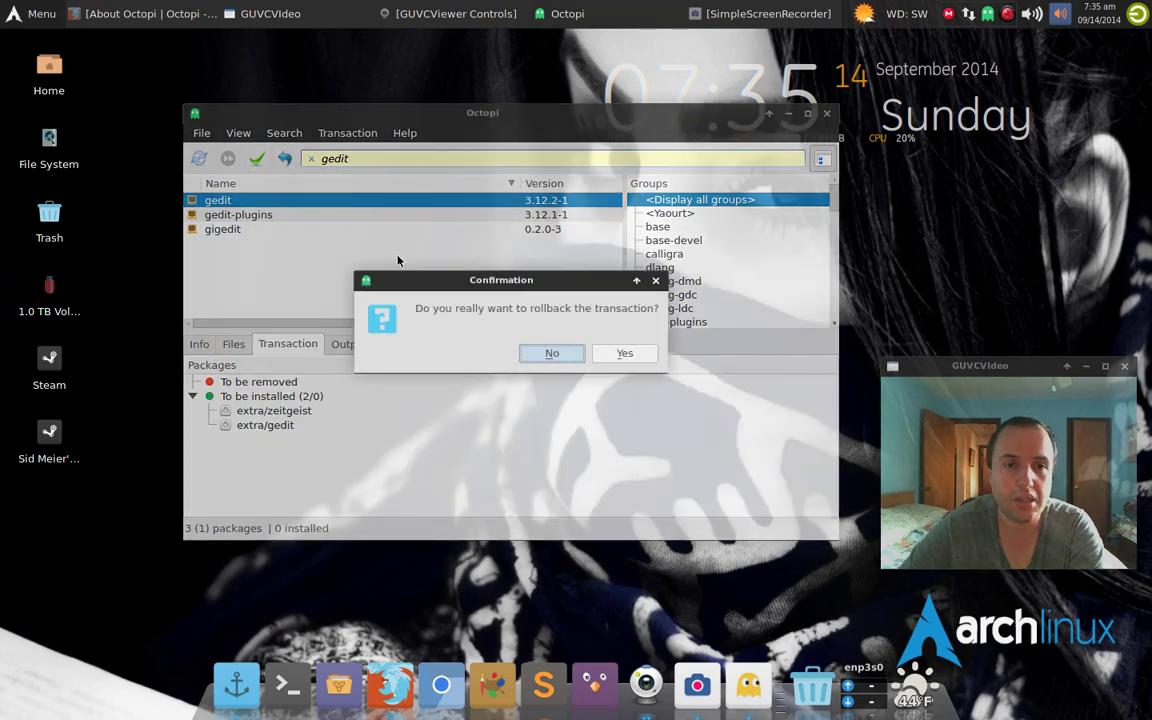
left_click(612, 353)
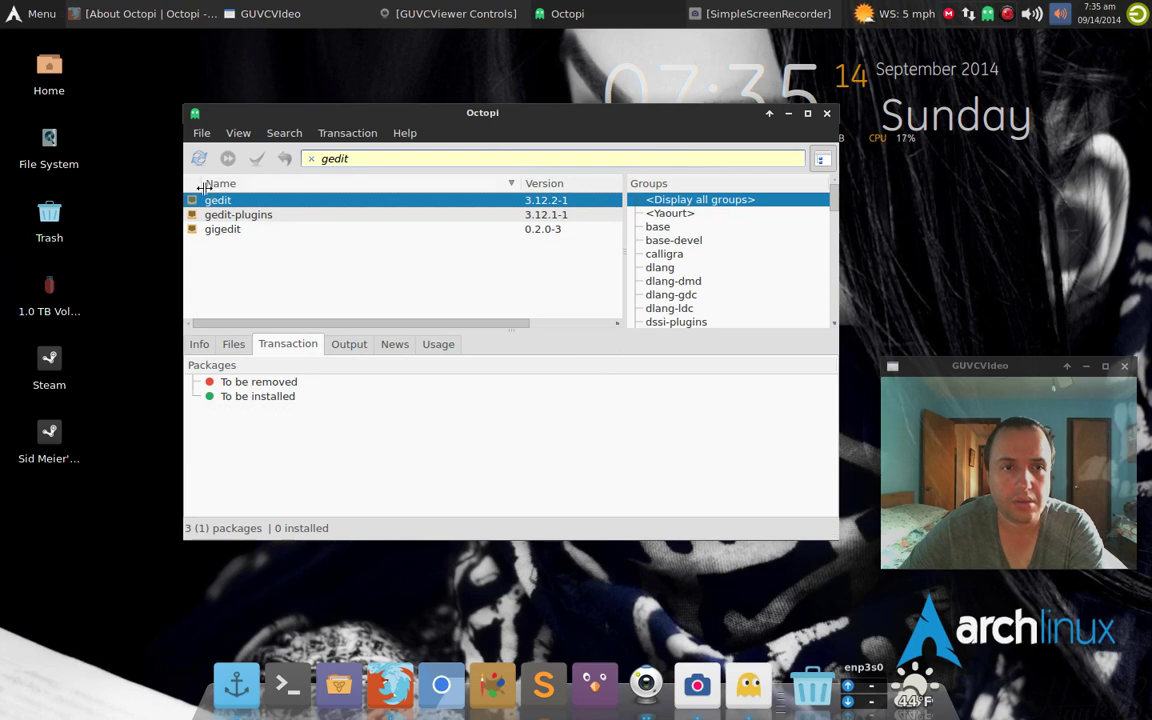
- Clear the search to list all 6884 packages, then dismiss a52dec's action menu
left_click(310, 159)
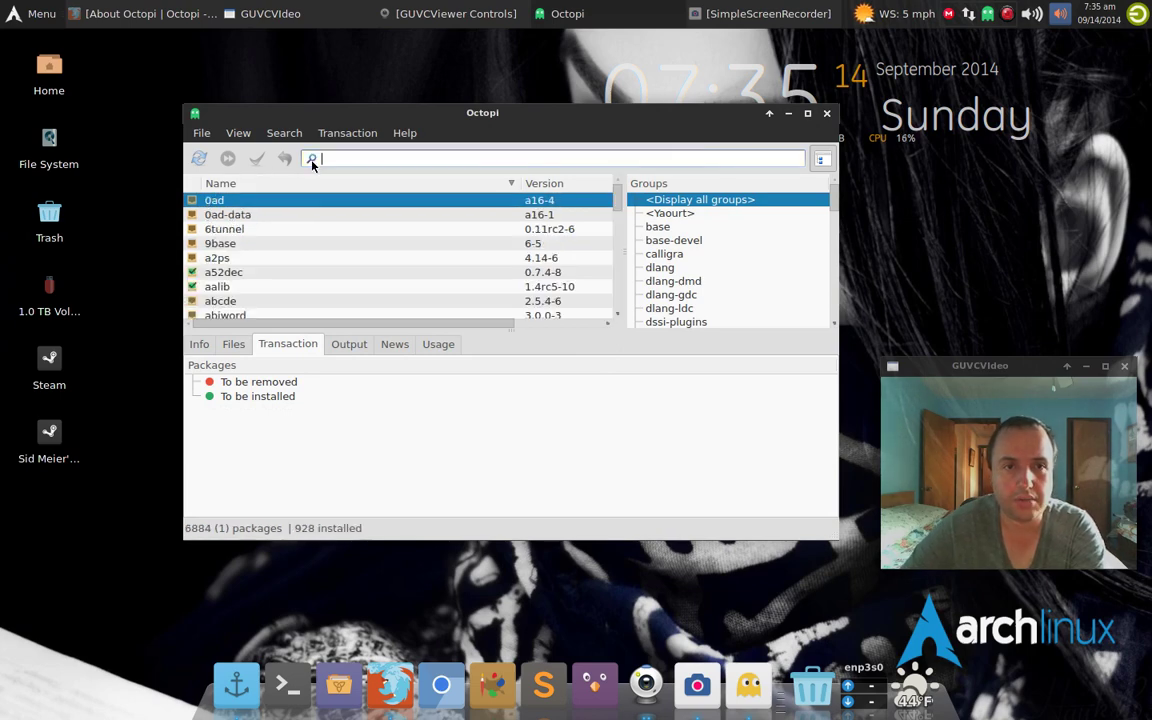
left_click(245, 273)
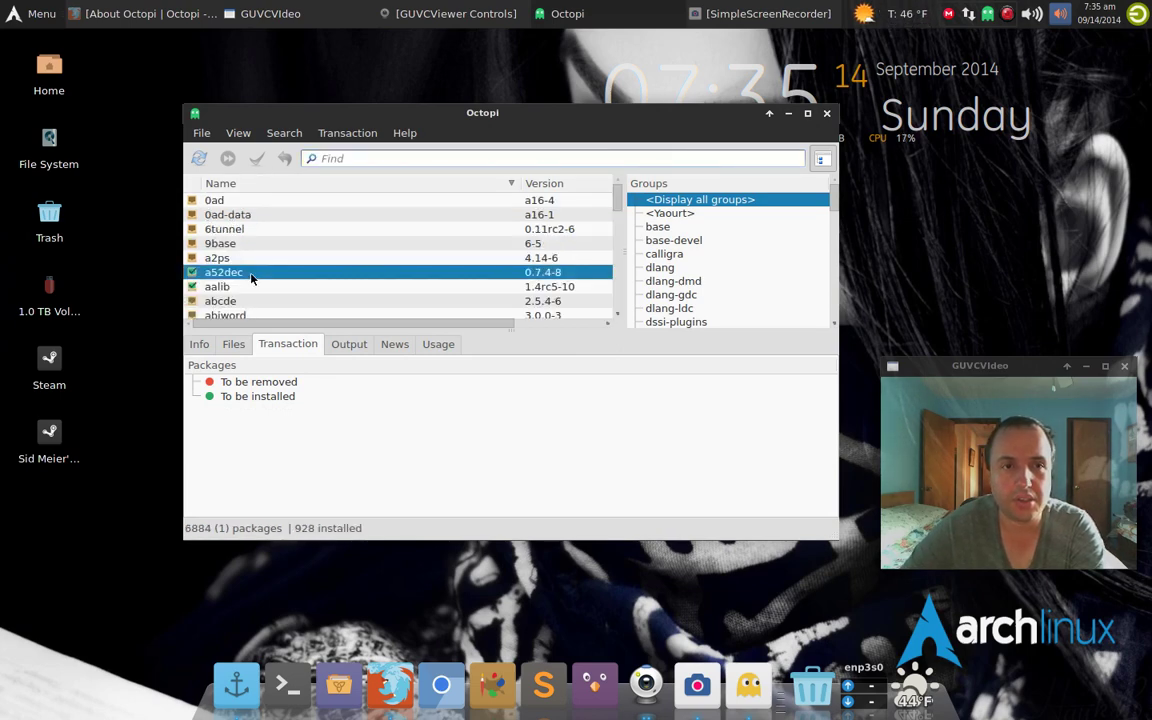
right_click(247, 274)
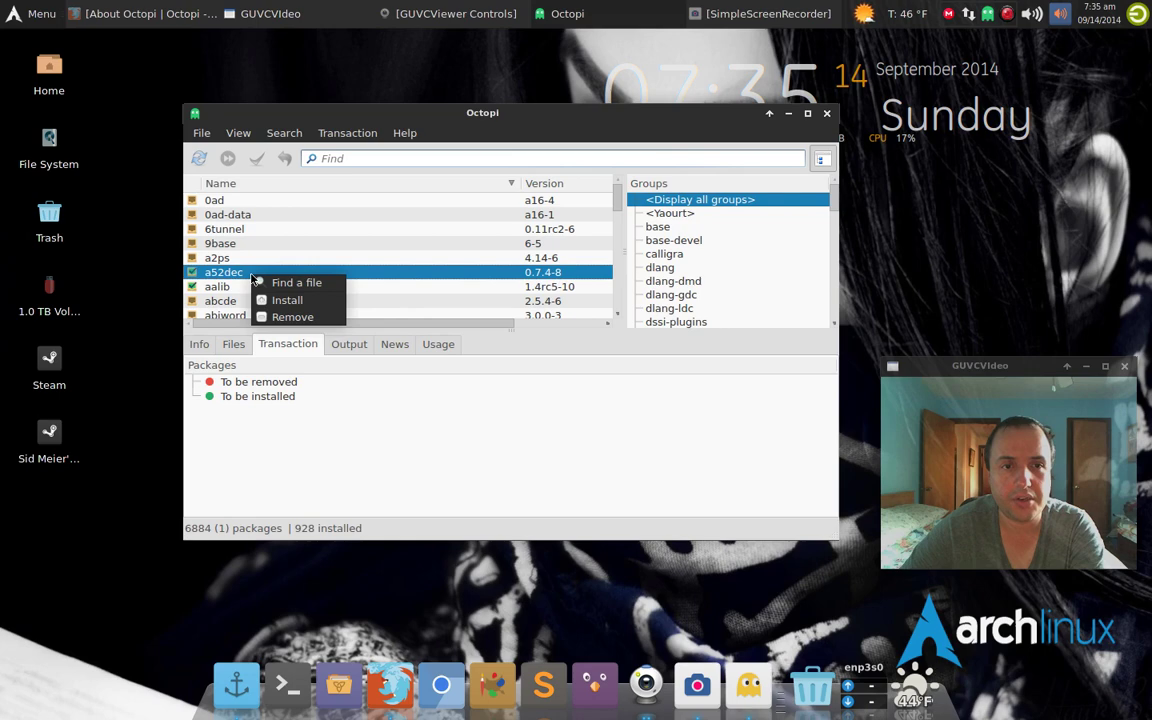
left_click(501, 140)
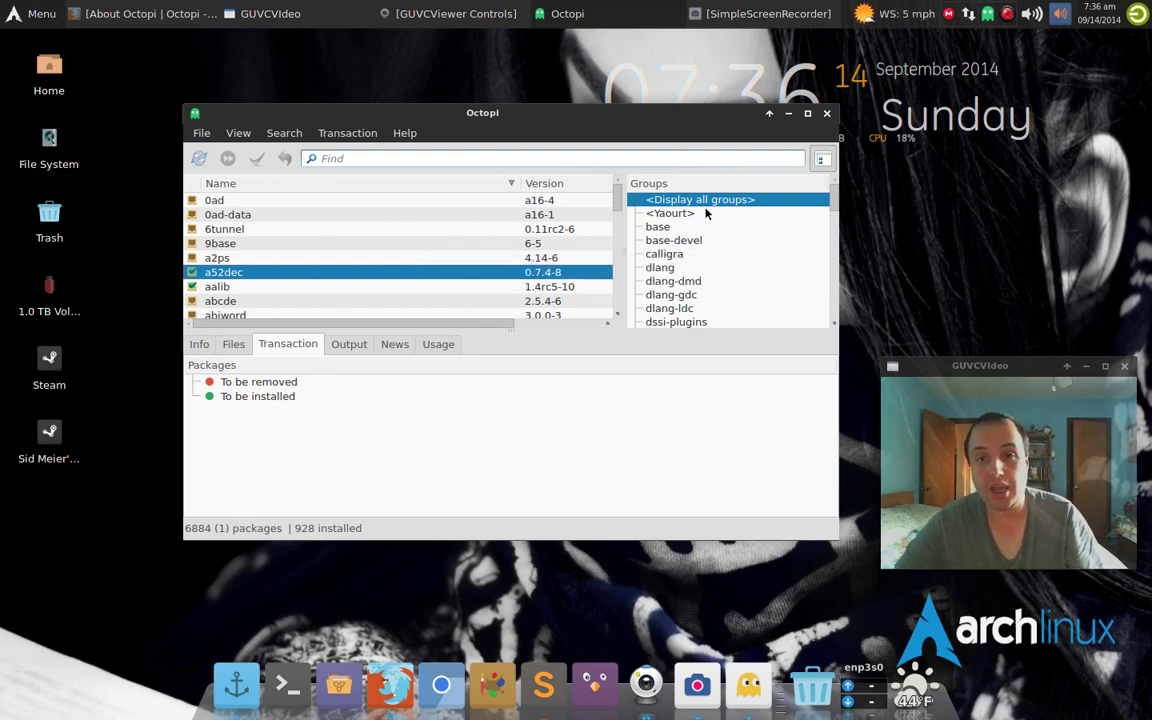
- Type 'gedit' into the Find box, correcting a typo, to filter to three packages
left_click(380, 158)
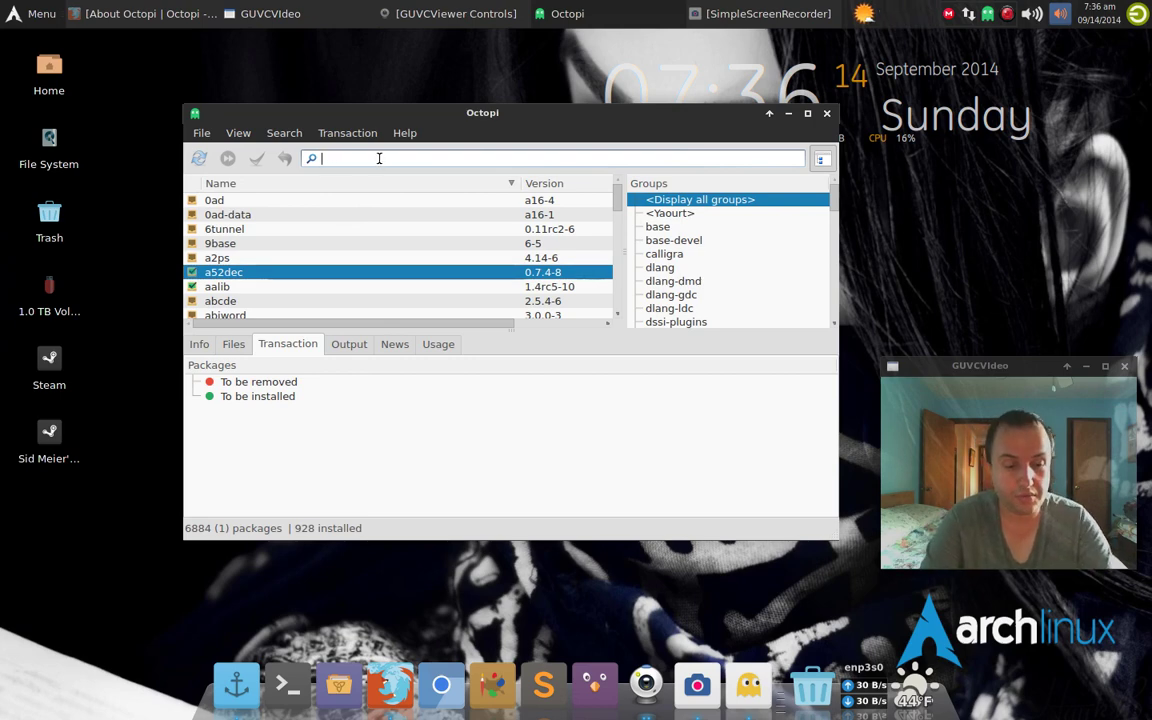
type("gedcl")
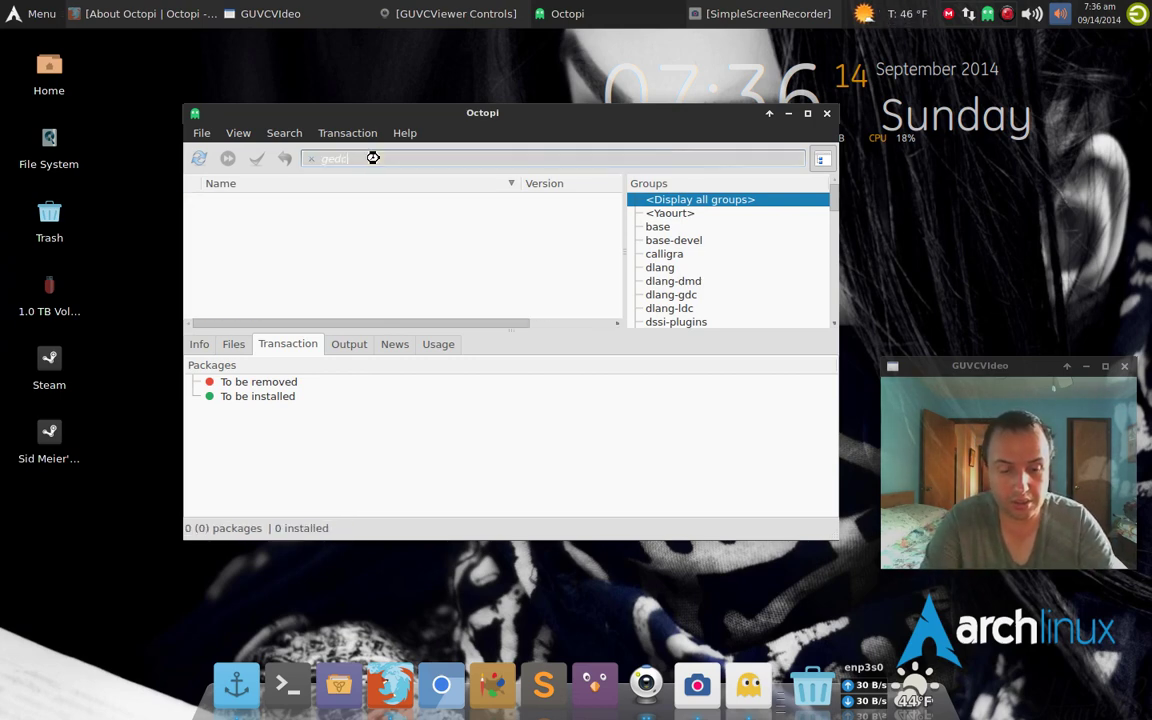
key("BackSpace")
key("BackSpace")
key("BackSpace")
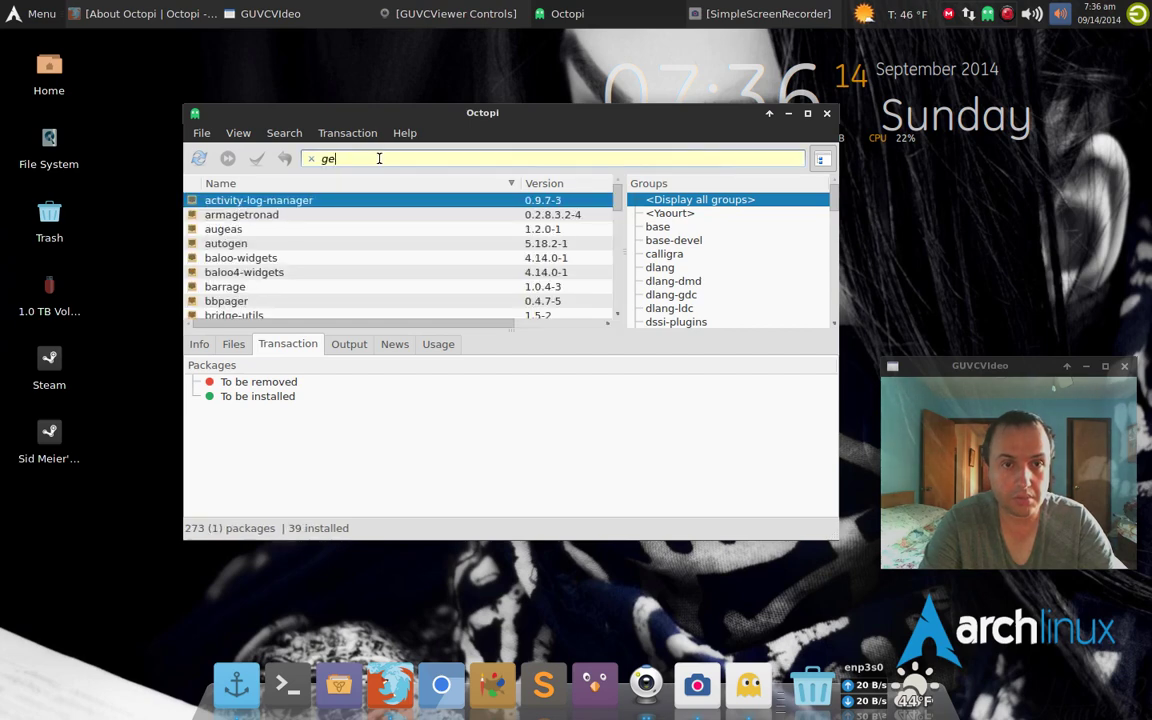
type("di")
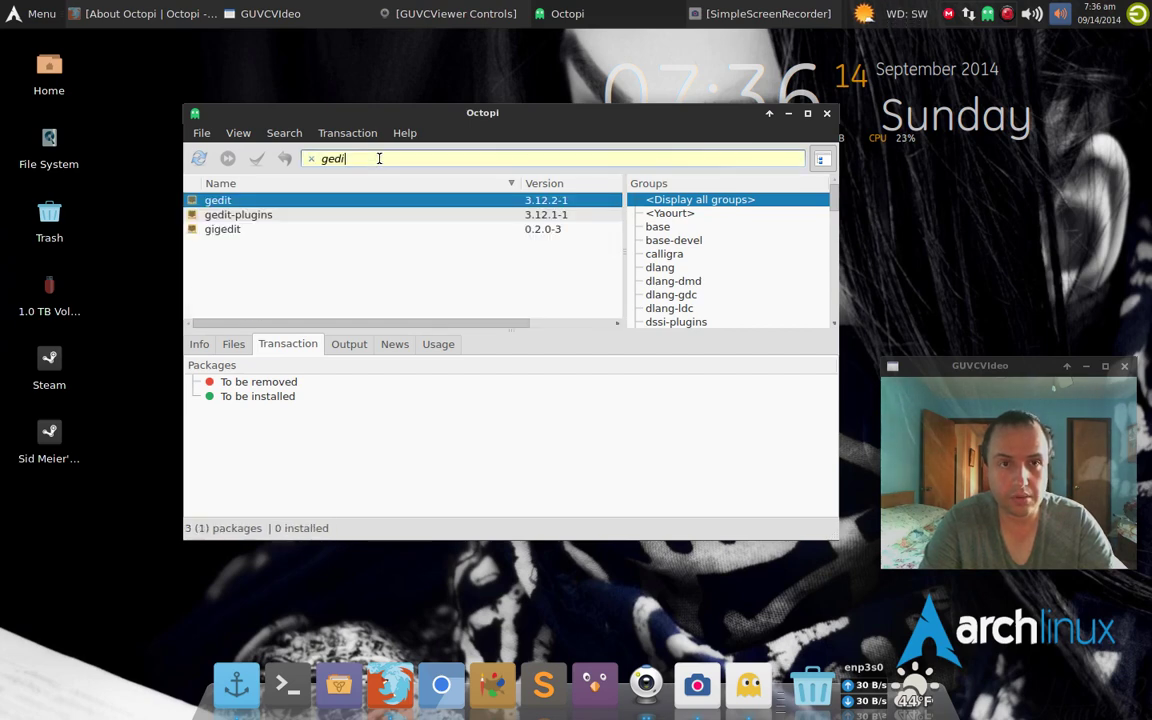
type("t")
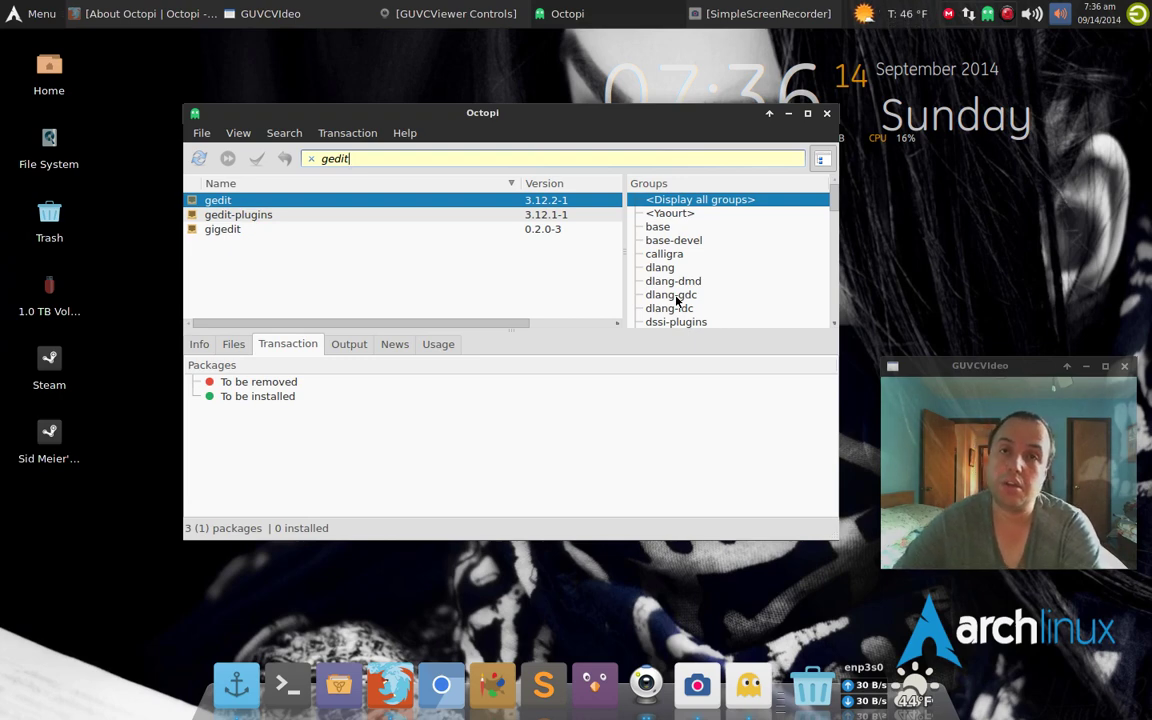
- Show the 69 <Yaourt> AUR matches, scroll through them, and return to editorconfig-gedit-git
left_click(680, 213)
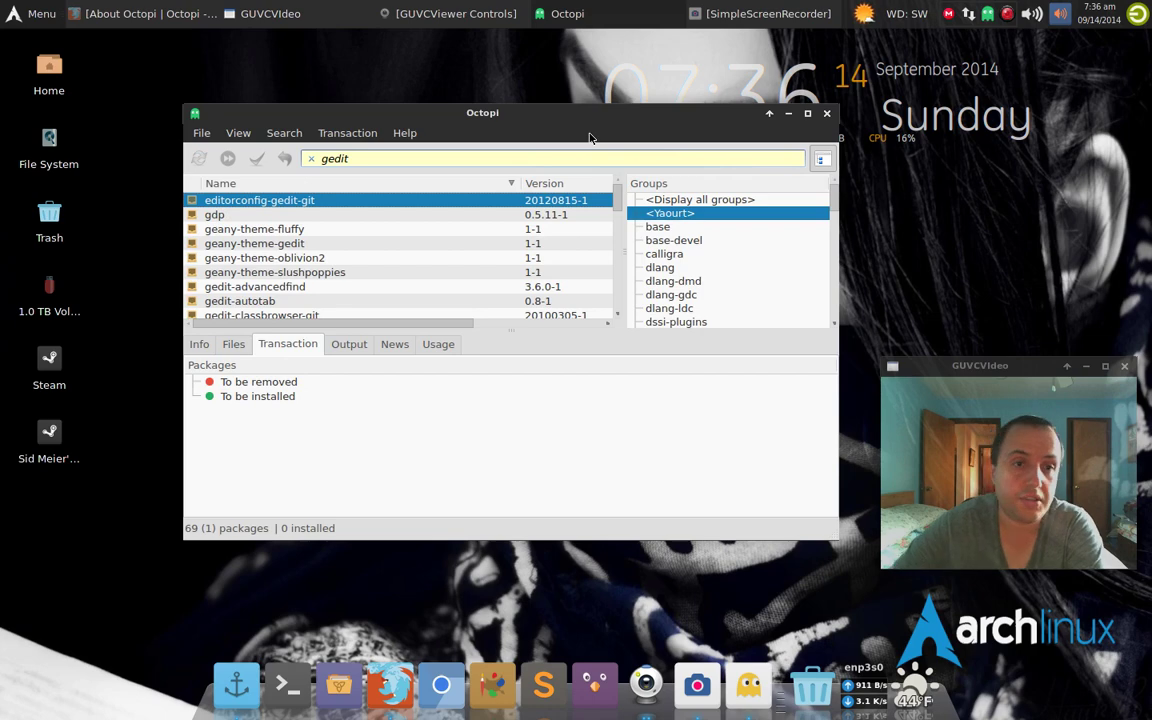
scroll(506, 283, "down", 10)
scroll(506, 283, "down", 3)
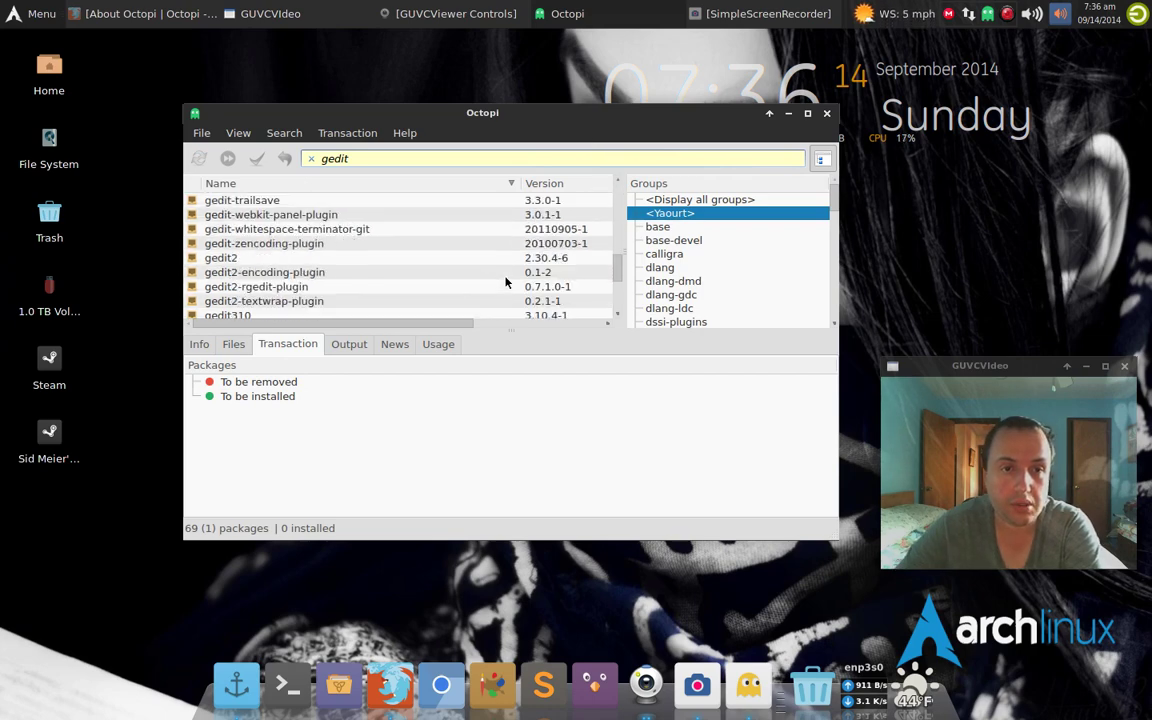
scroll(506, 283, "down", 5)
key("Home")
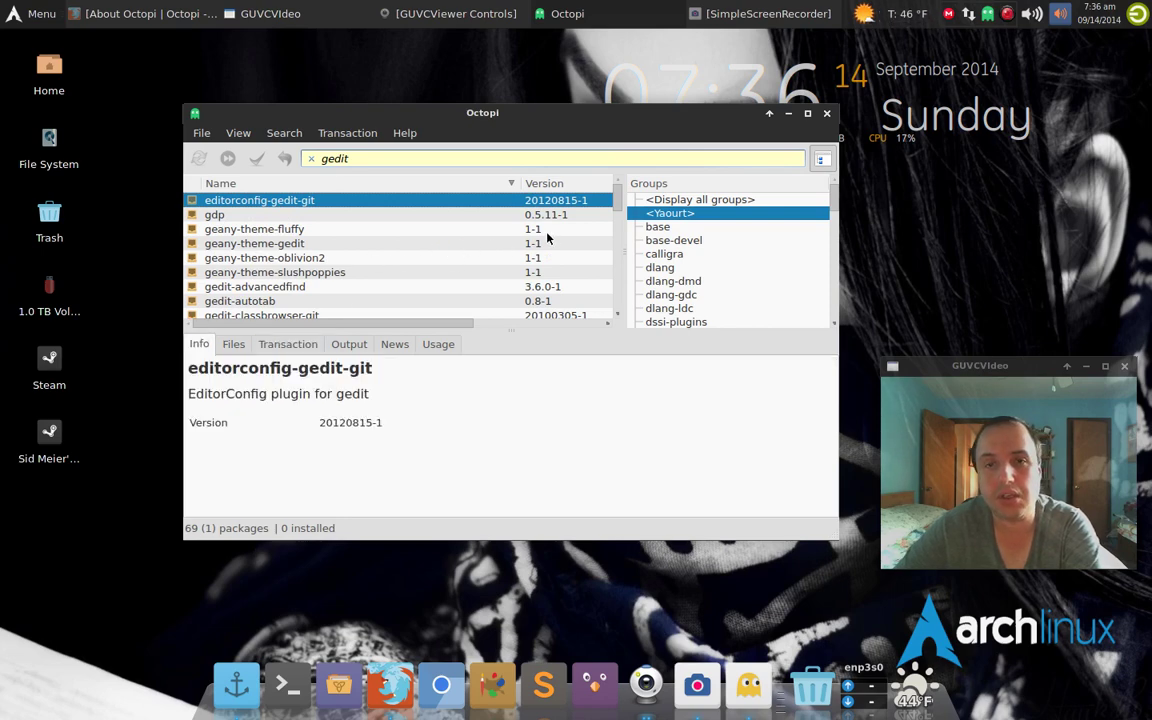
left_click(292, 675)
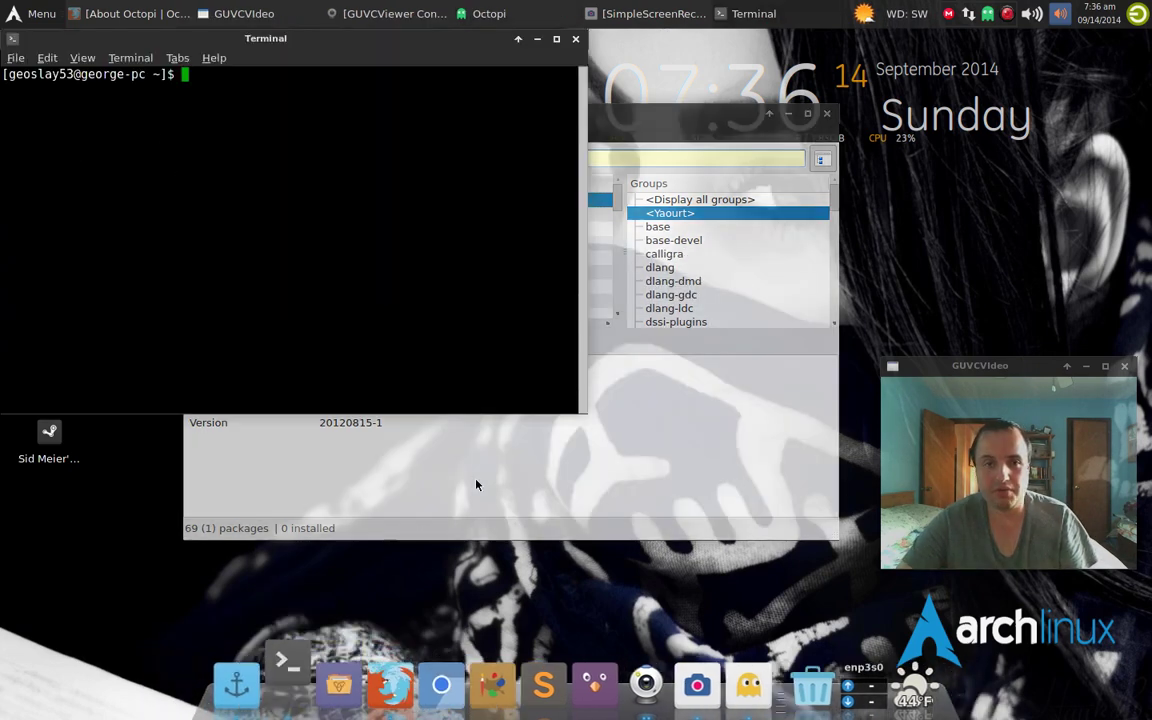
left_click(575, 41)
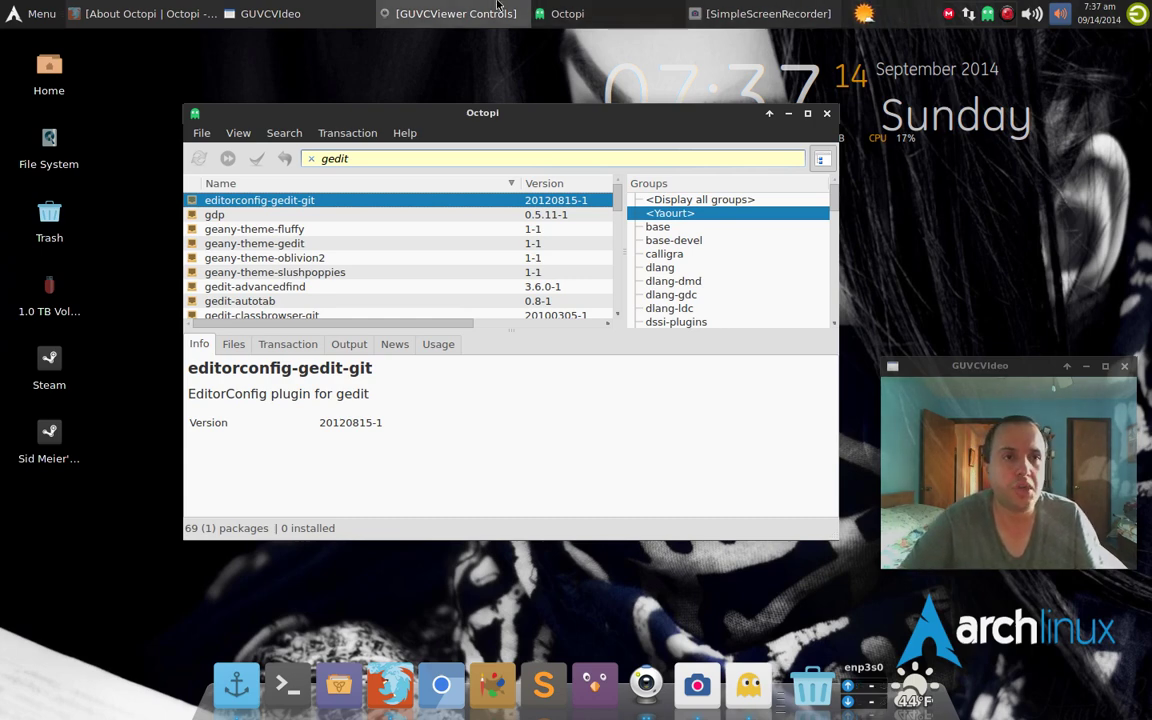
- In Firefox, read the Octopi site's GET page install instructions, then go back to HOME
left_click(140, 13)
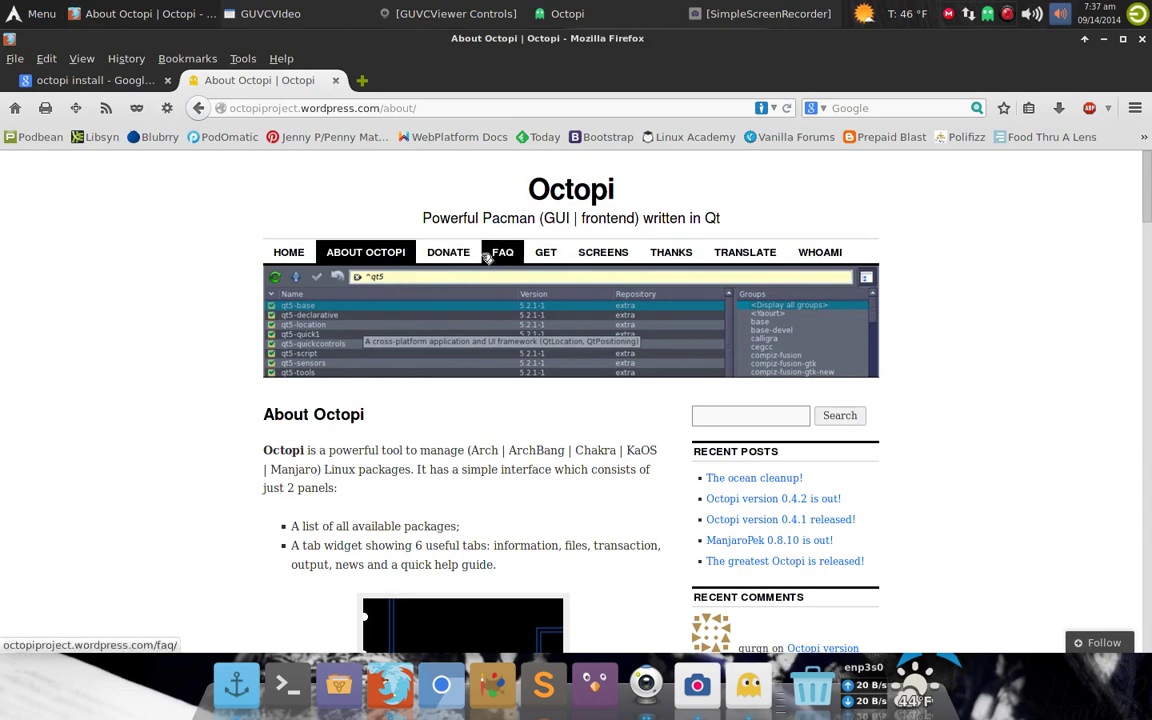
left_click(545, 252)
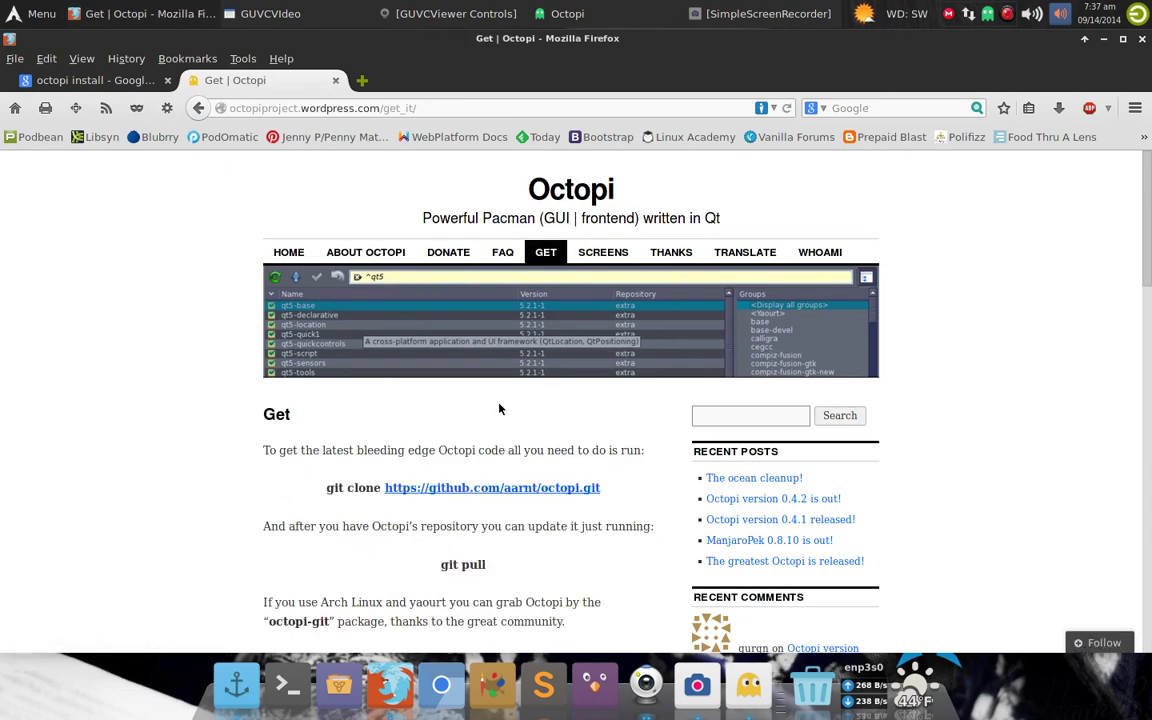
scroll(500, 409, "down", 3)
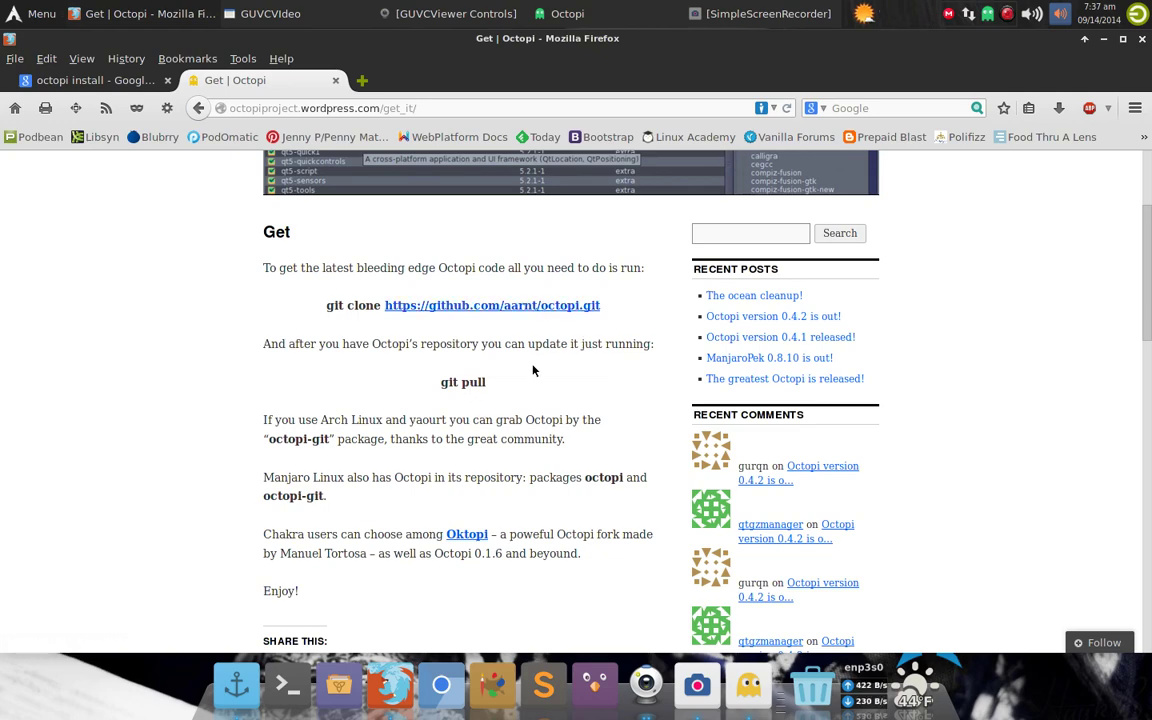
scroll(533, 370, "down", 3)
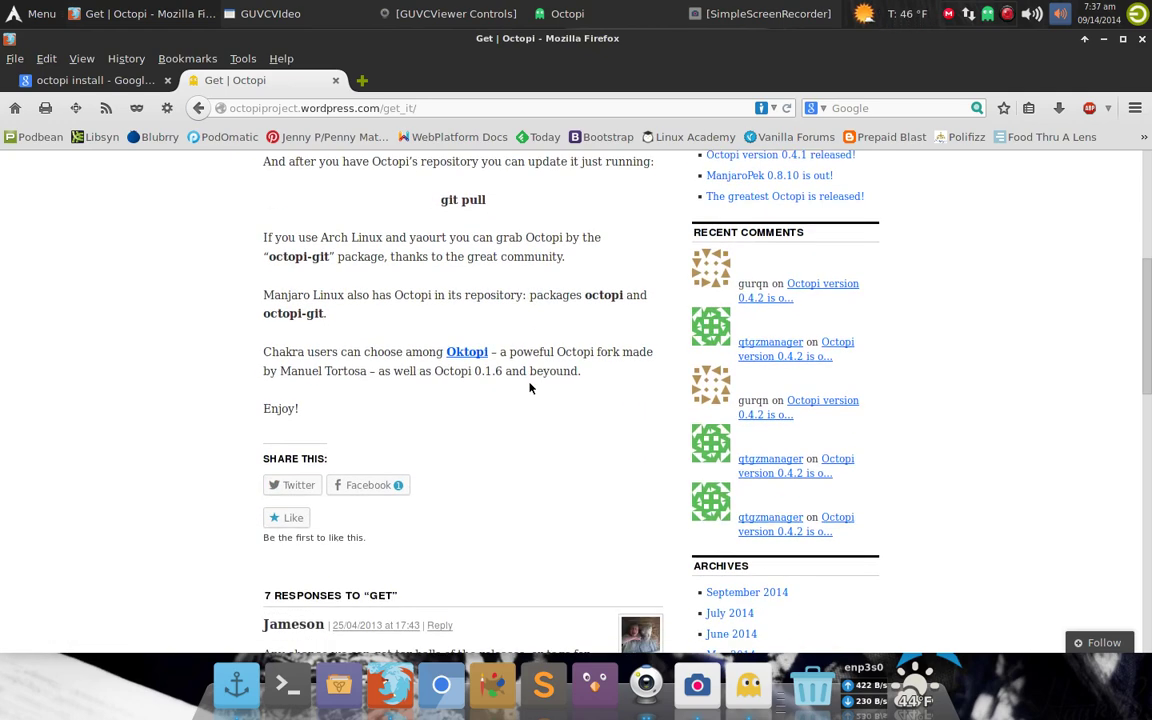
scroll(530, 388, "up", 6)
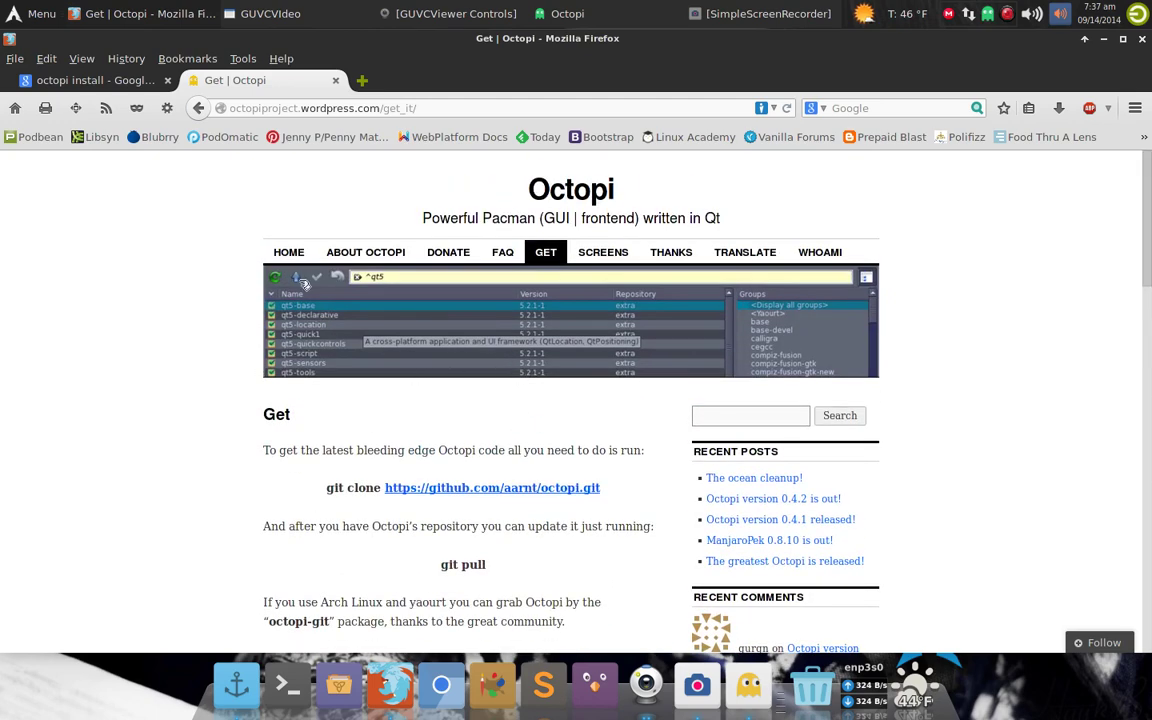
left_click(288, 252)
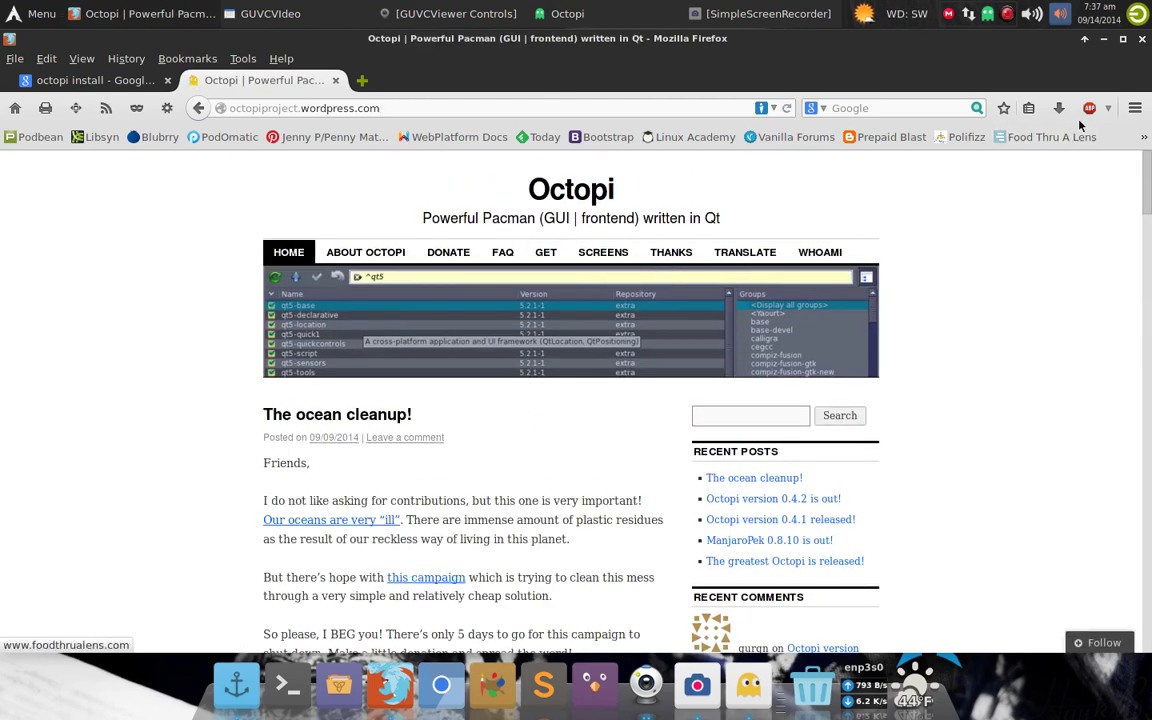
- Minimize Firefox and close the Octopi window to reveal the Arch Linux desktop
left_click(1100, 42)
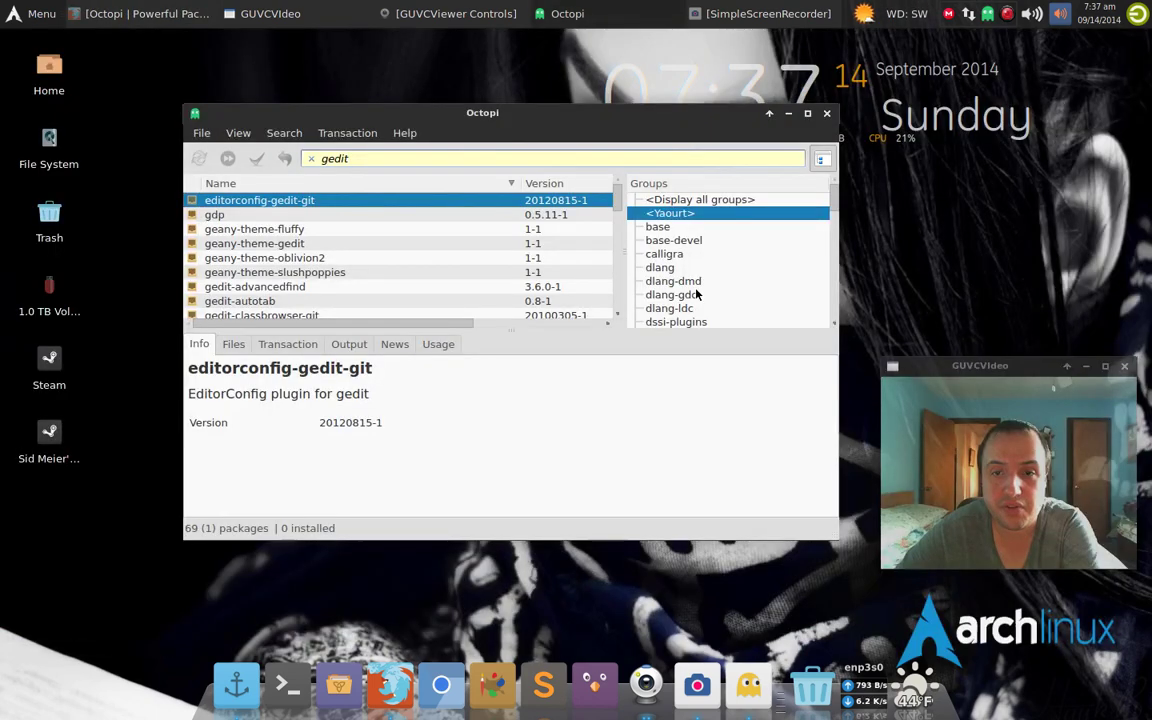
left_click(827, 115)
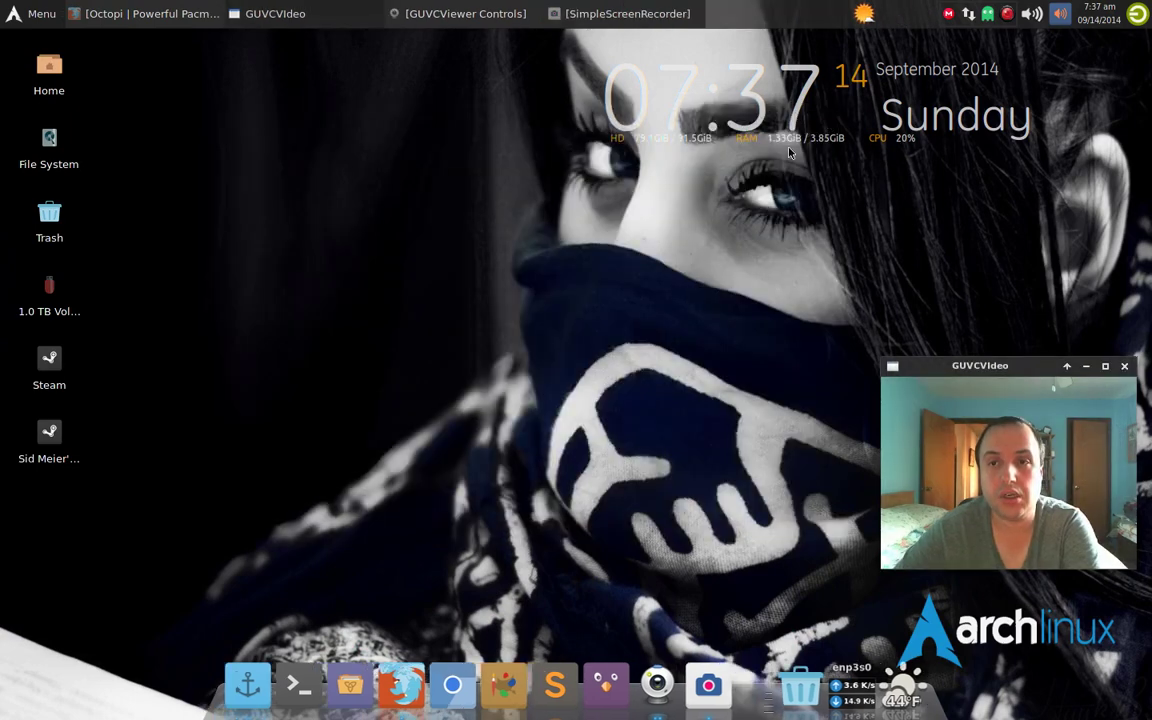